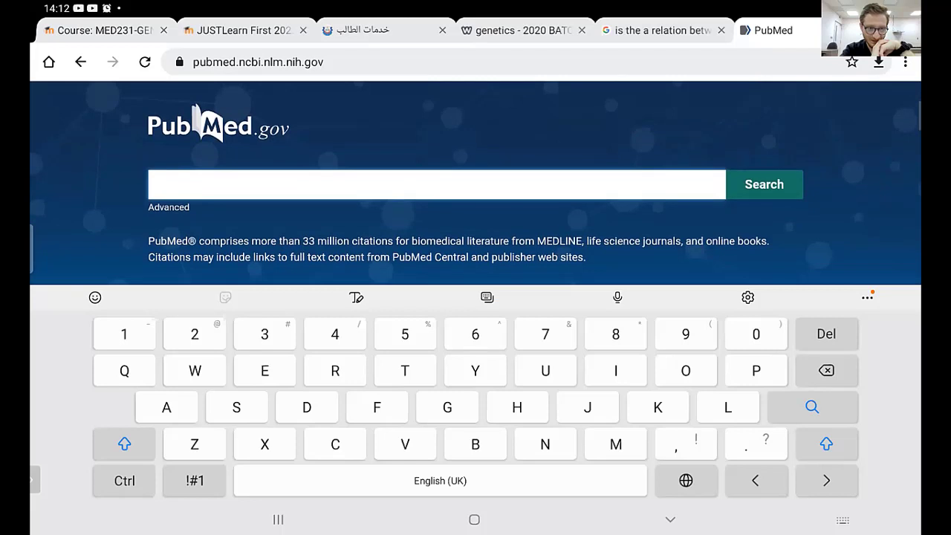
Step: Open the advanced search builder, add "Depression and medical students" in All Fields to the query, and run the search
left_click(169, 207)
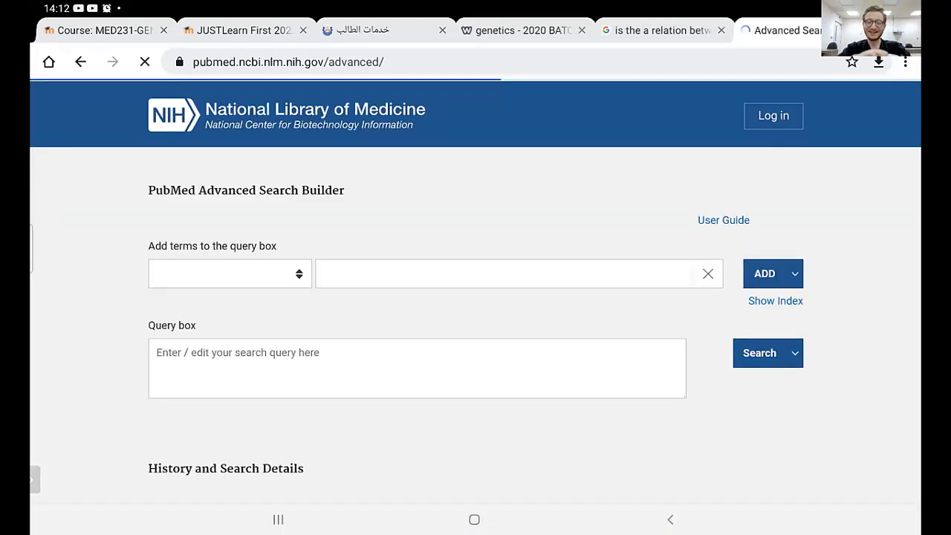
scroll(476, 290, "down", 1)
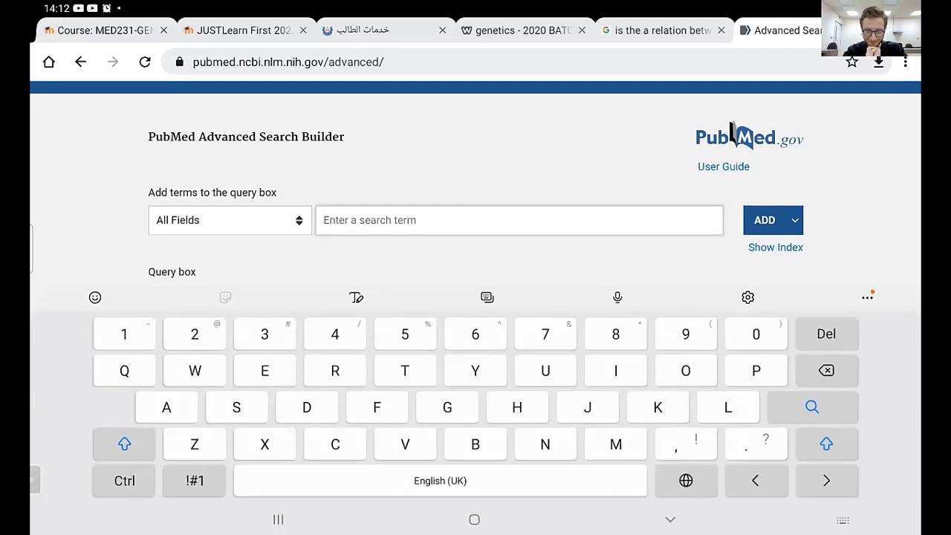
type("D")
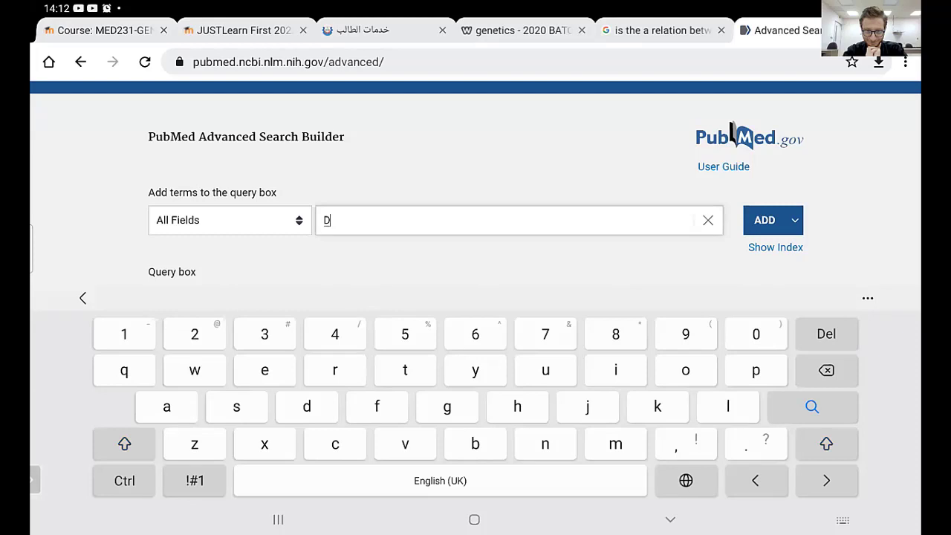
type("ep")
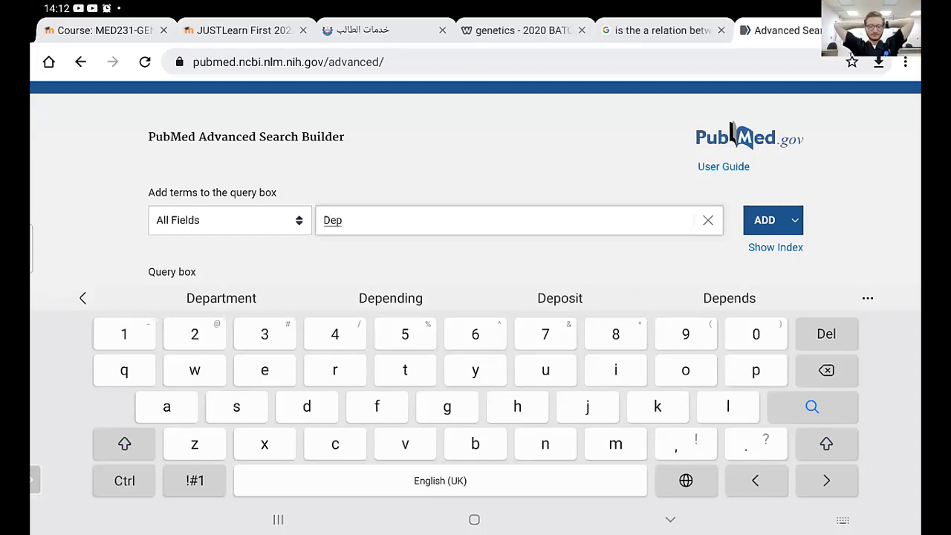
type("pr")
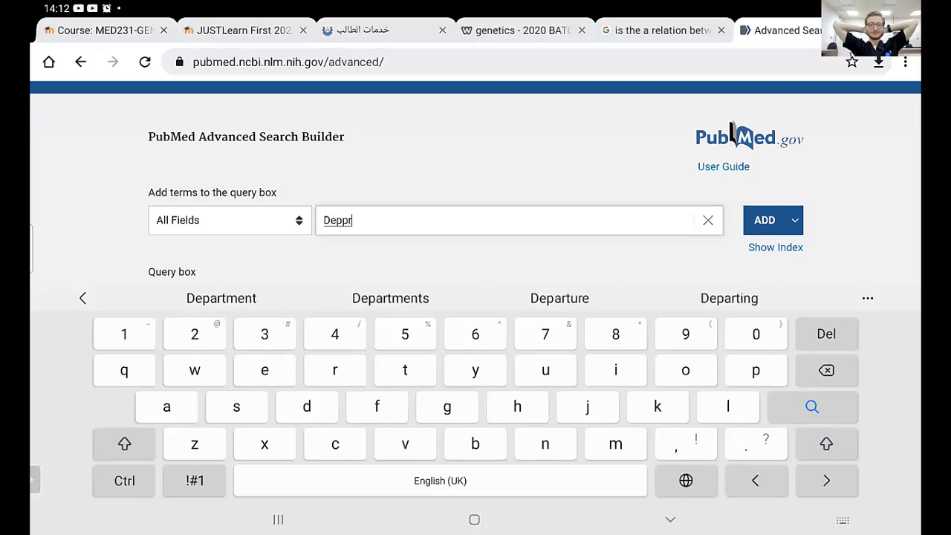
type("s")
left_click(560, 298)
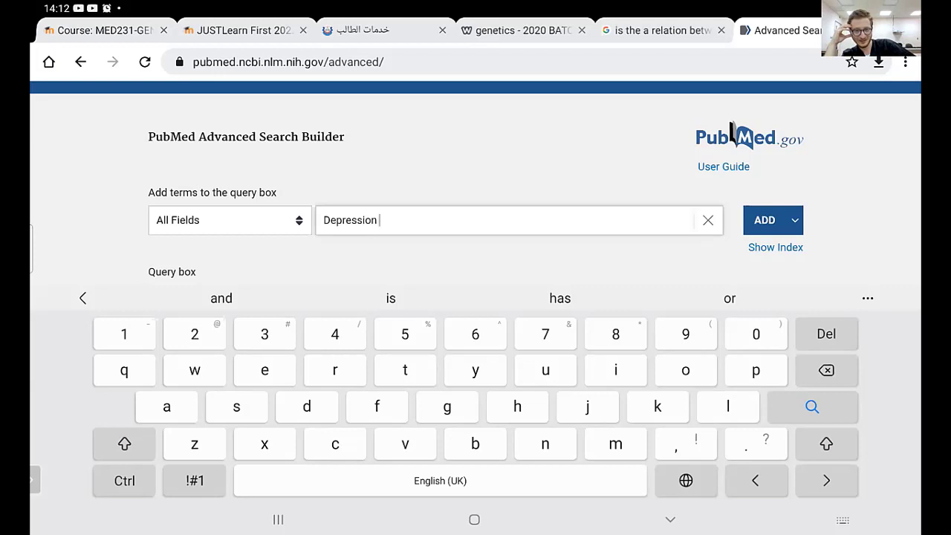
type("and")
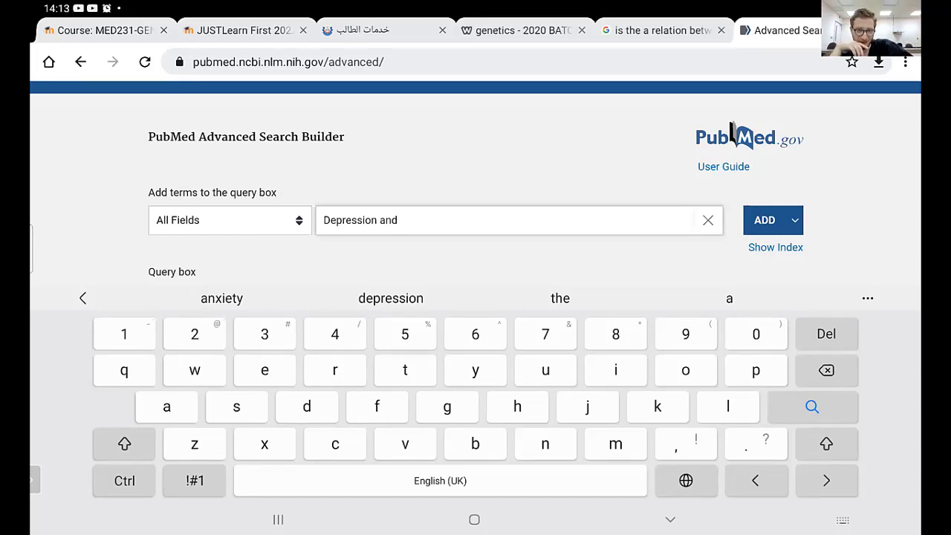
type("med")
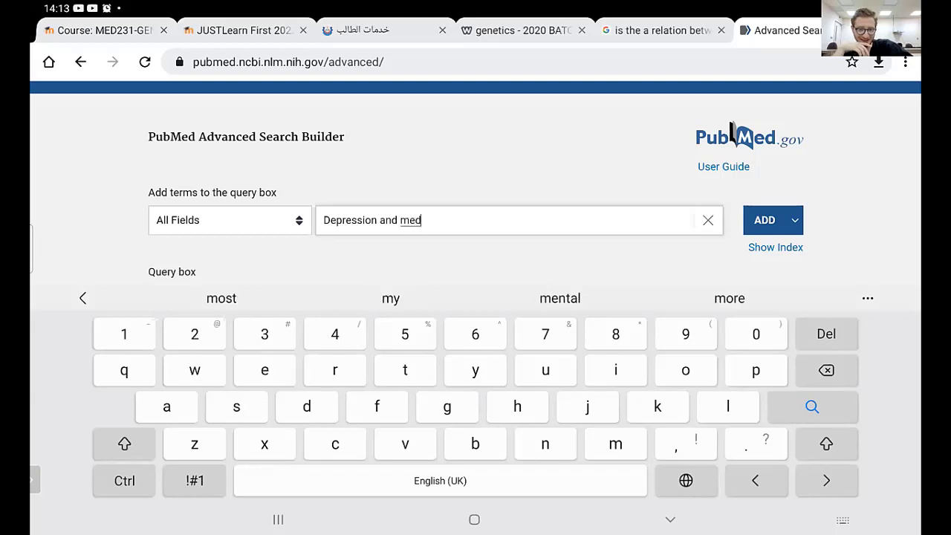
type("ical ")
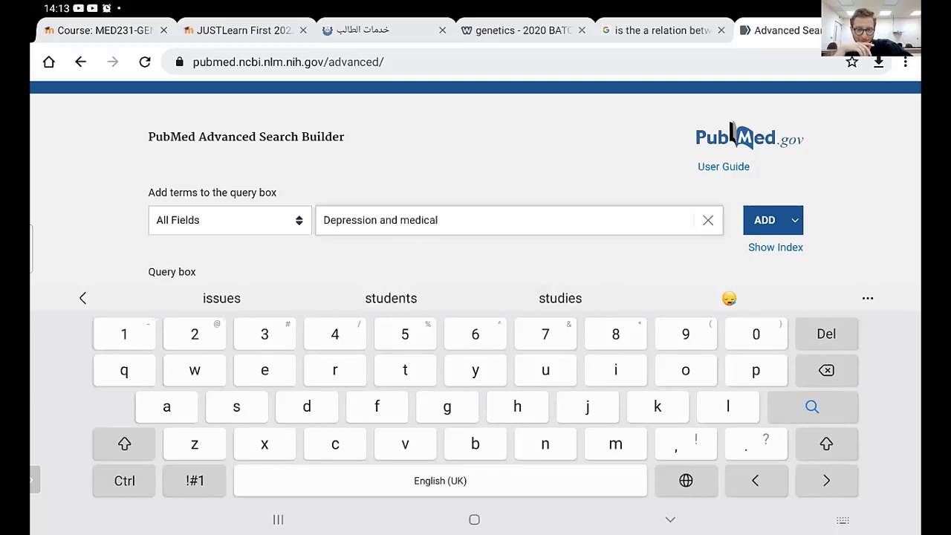
type("students")
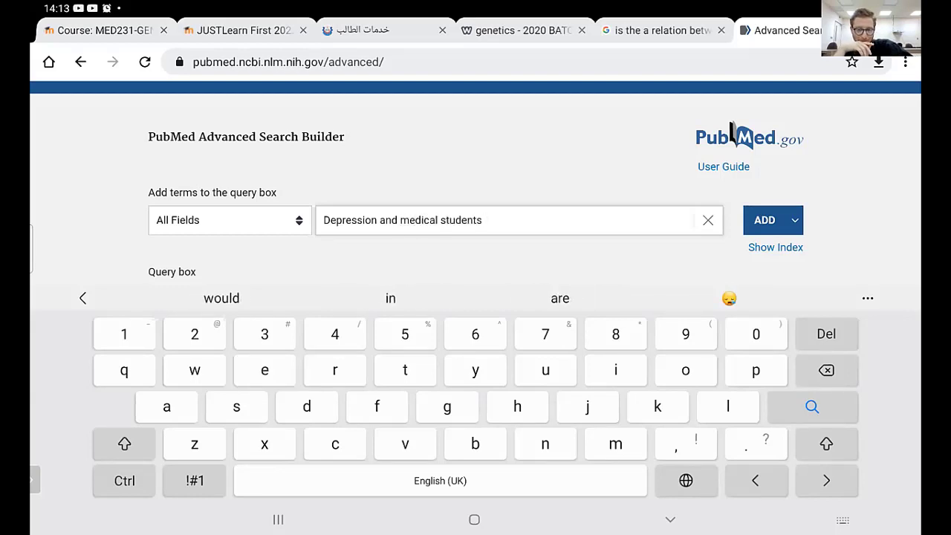
key("Return")
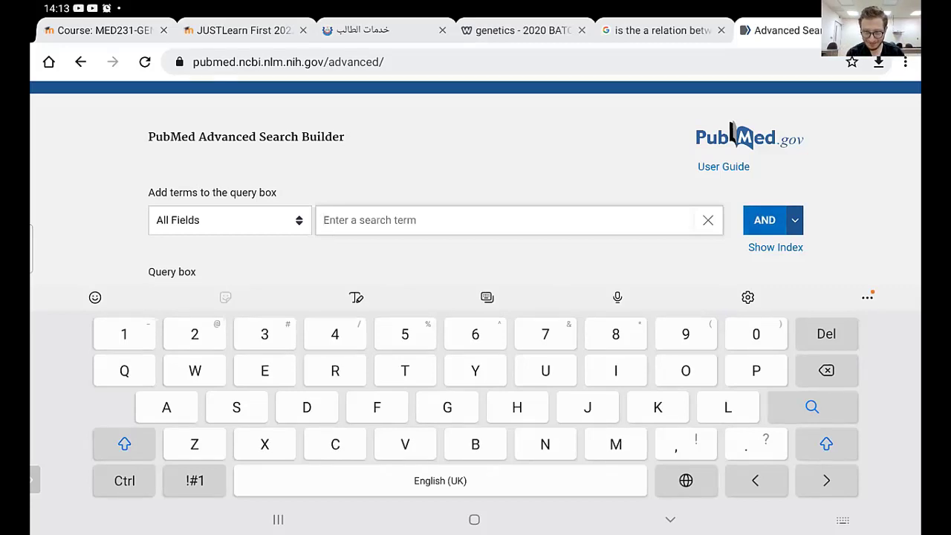
scroll(476, 186, "down", 3)
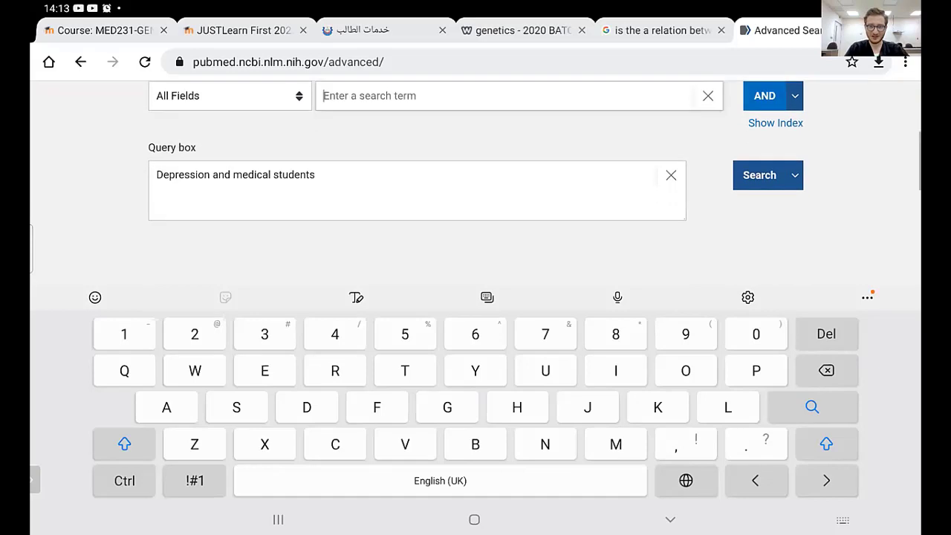
left_click(759, 175)
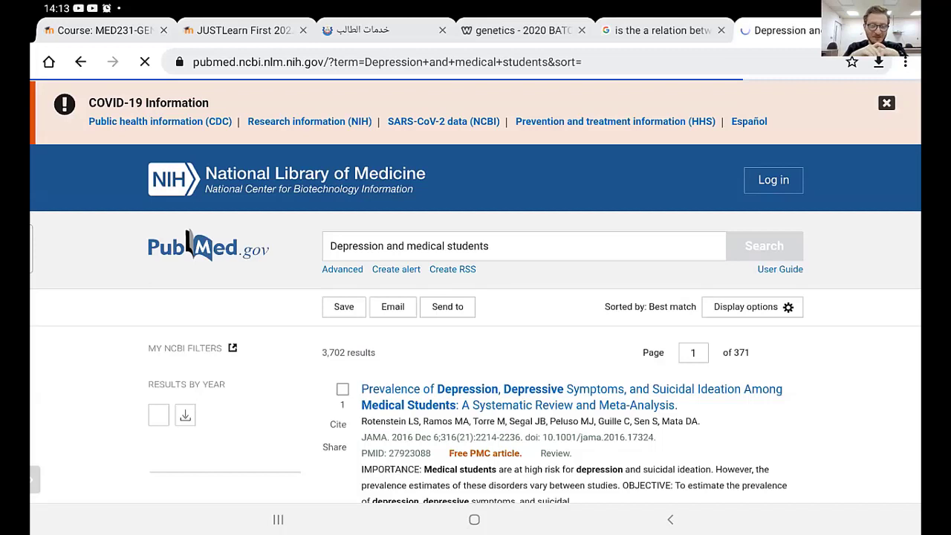
Step: Examine the search results and the available filters for text availability, article type and publication date
scroll(475, 297, "down", 3)
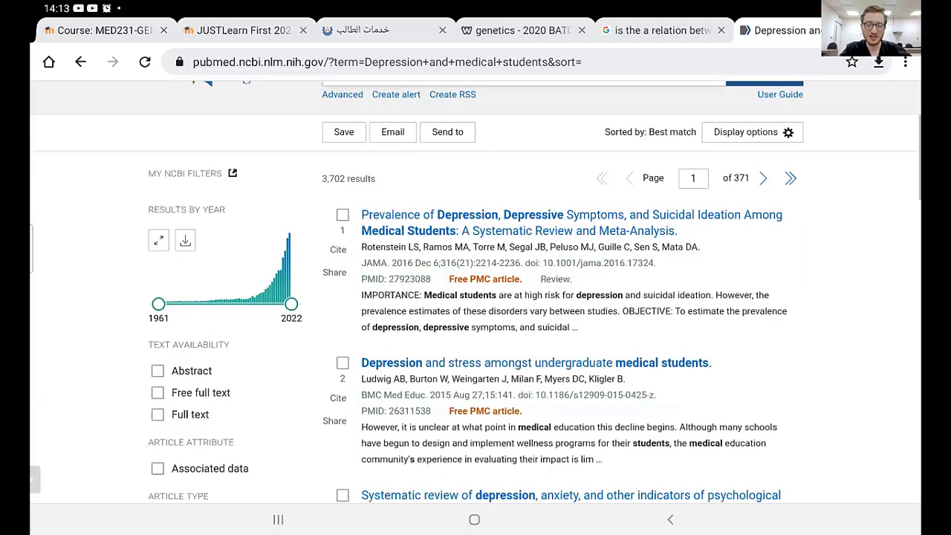
scroll(476, 293, "down", 1)
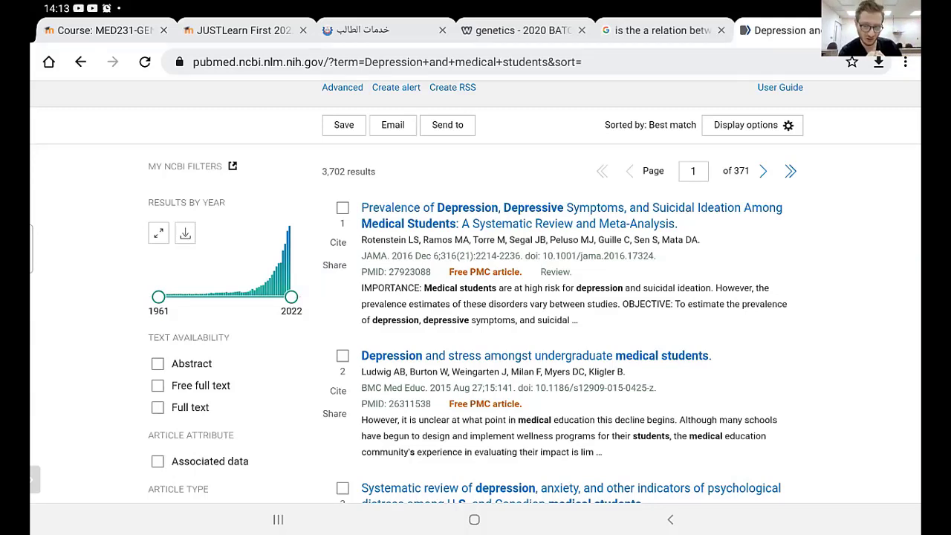
scroll(564, 297, "down", 2)
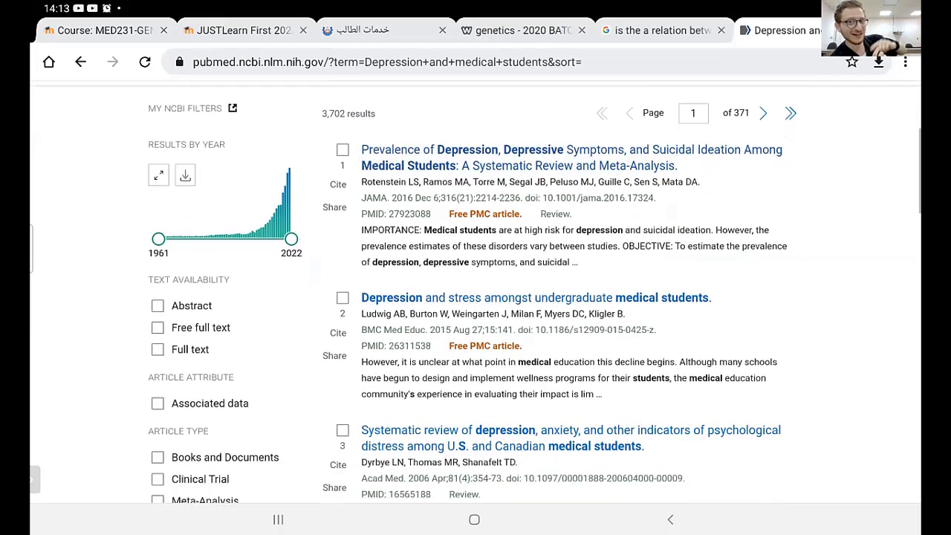
scroll(475, 297, "up", 1)
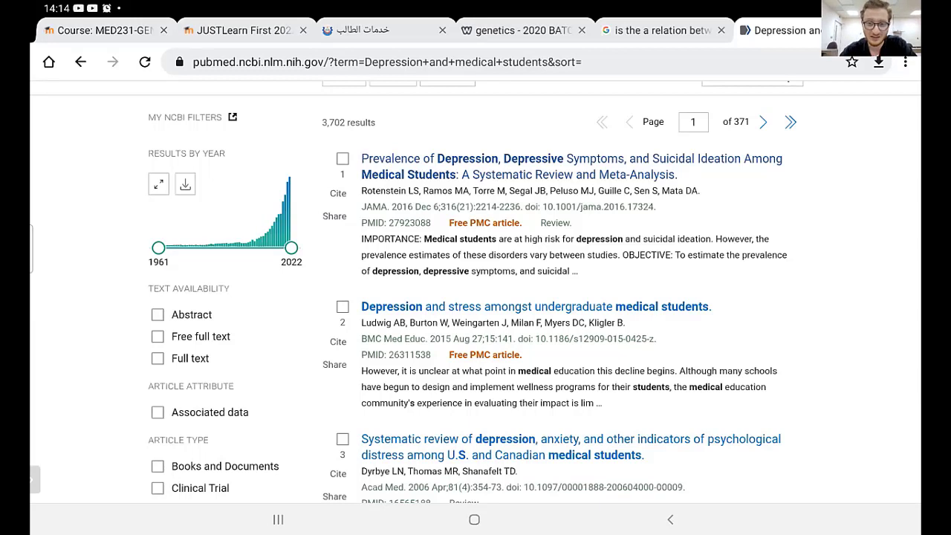
scroll(476, 297, "down", 1)
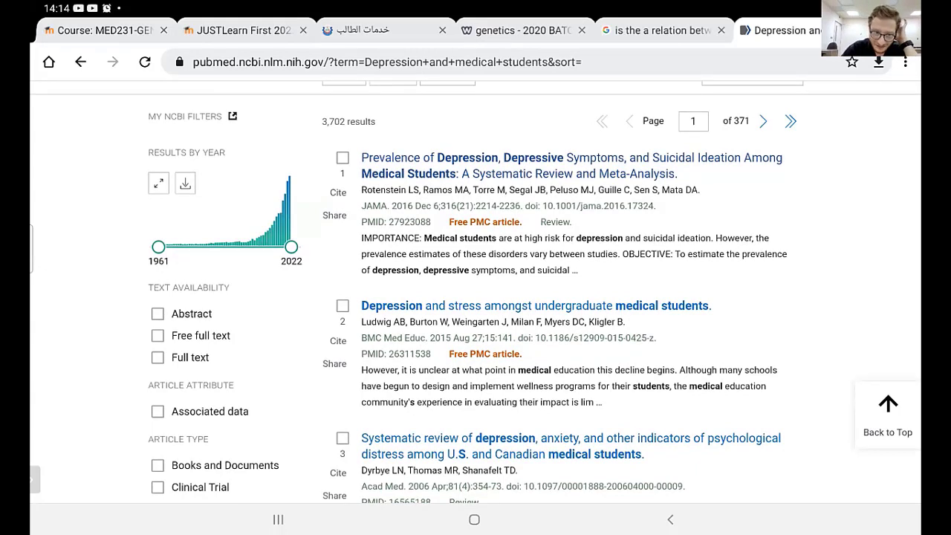
scroll(475, 297, "down", 2)
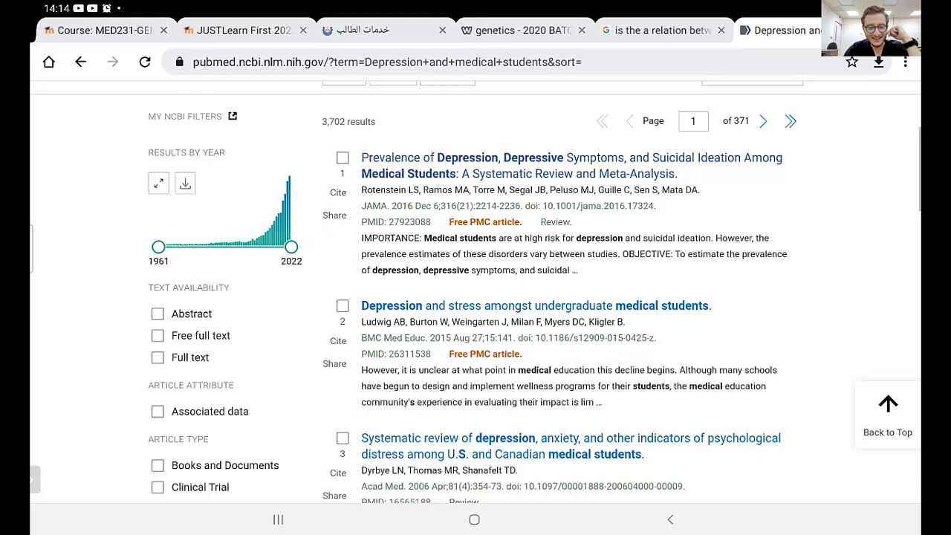
scroll(476, 297, "down", 1)
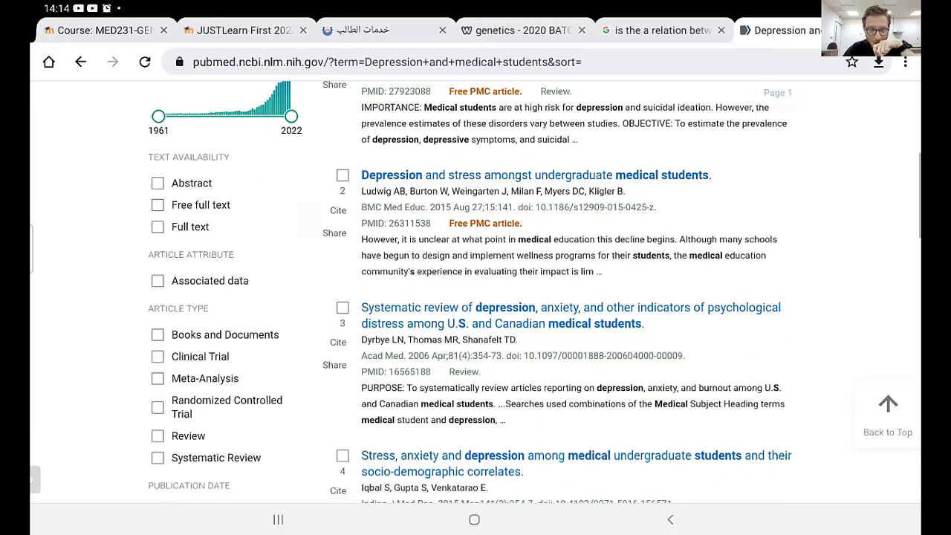
scroll(476, 297, "down", 1)
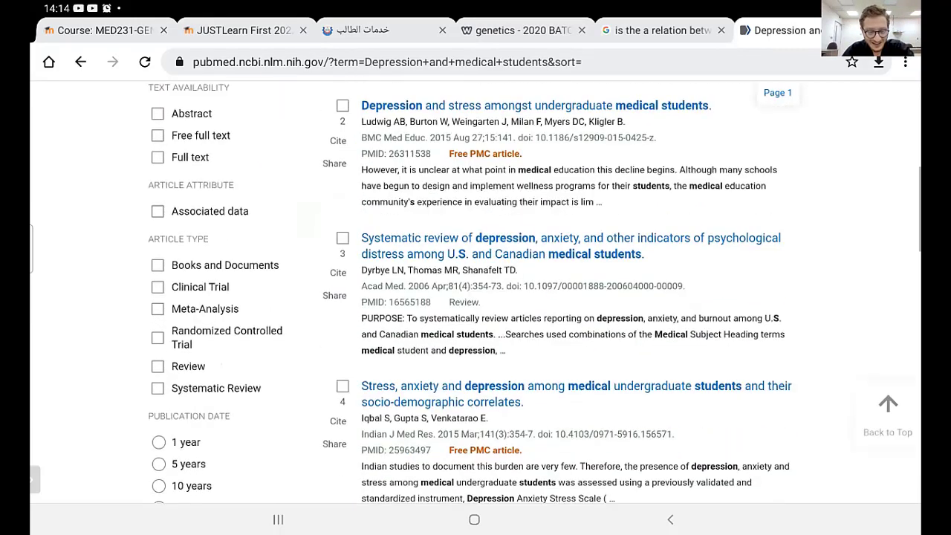
scroll(476, 297, "down", 3)
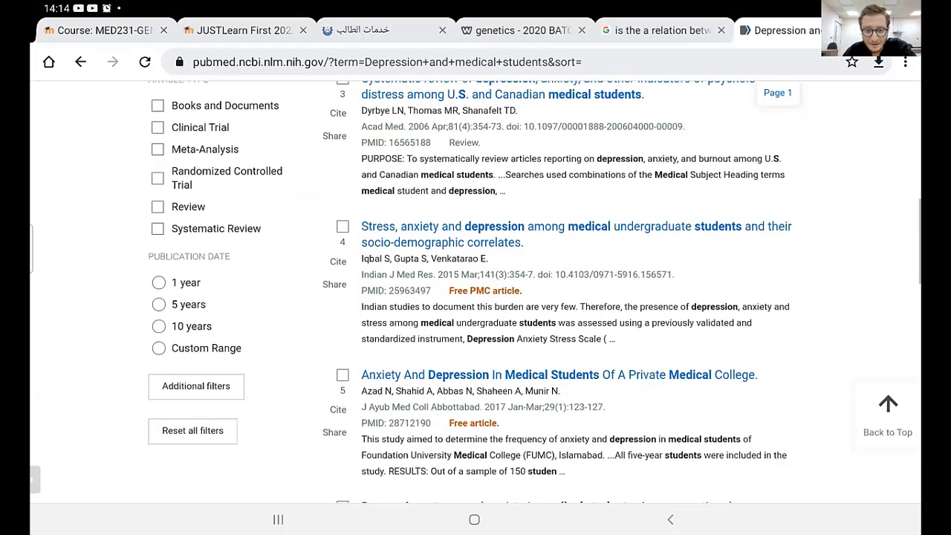
scroll(475, 297, "down", 3)
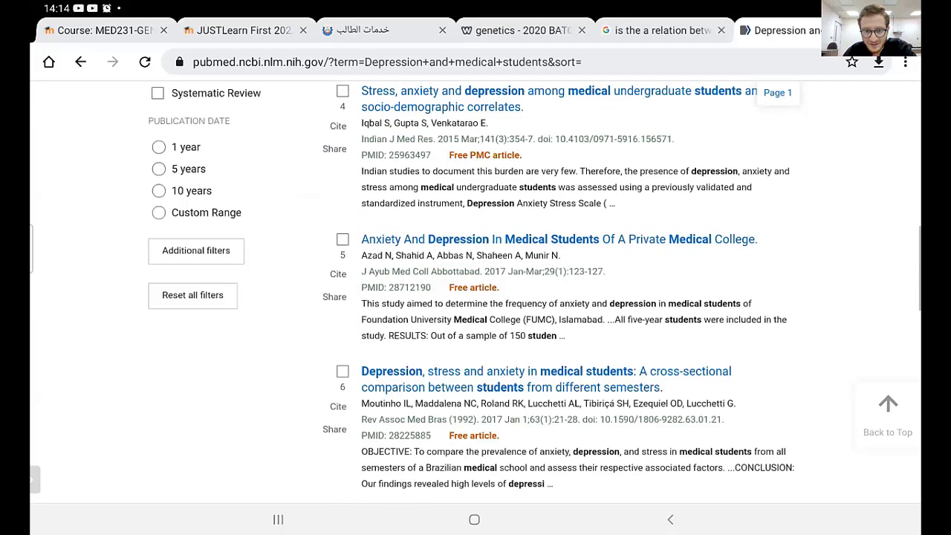
scroll(476, 297, "down", 1)
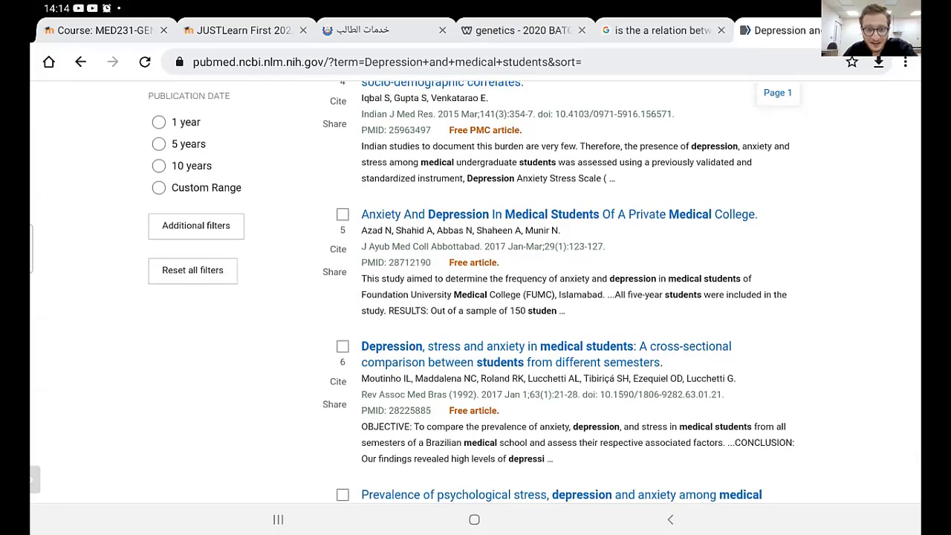
Step: Limit the search results to articles with a publication date within 1 year
scroll(475, 297, "up", 2)
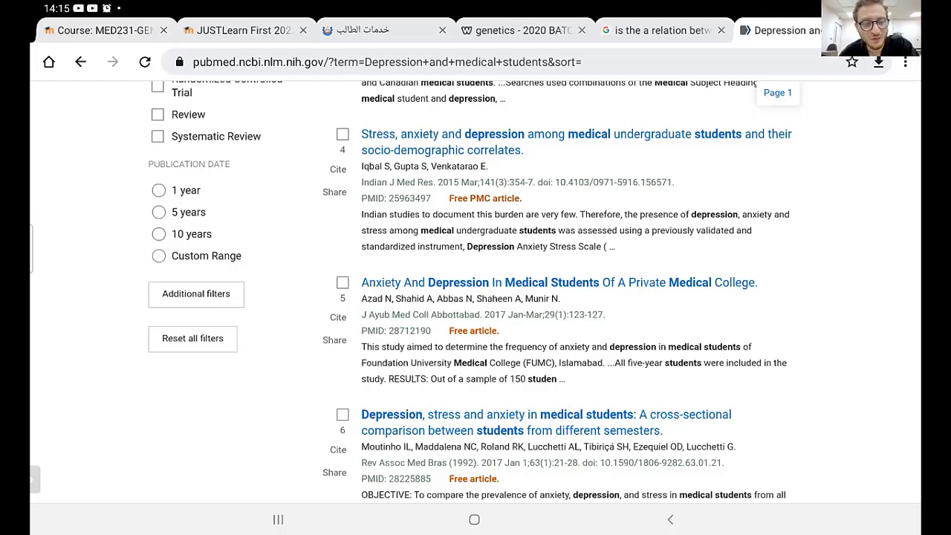
left_click(186, 190)
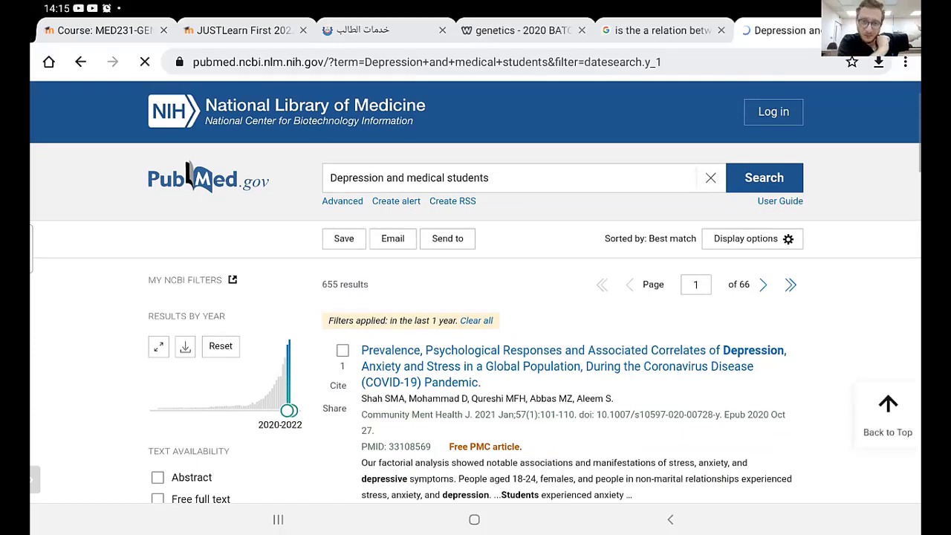
scroll(475, 297, "down", 1)
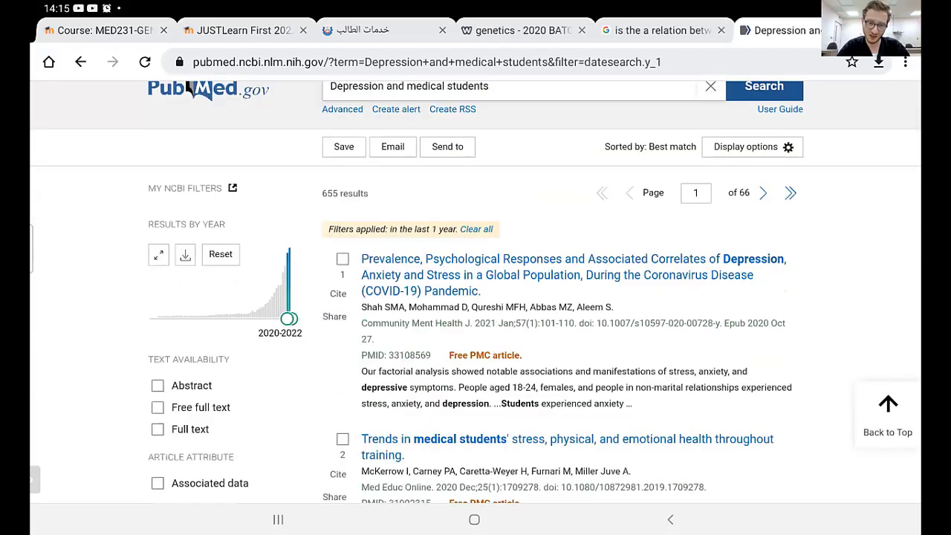
scroll(475, 297, "down", 1)
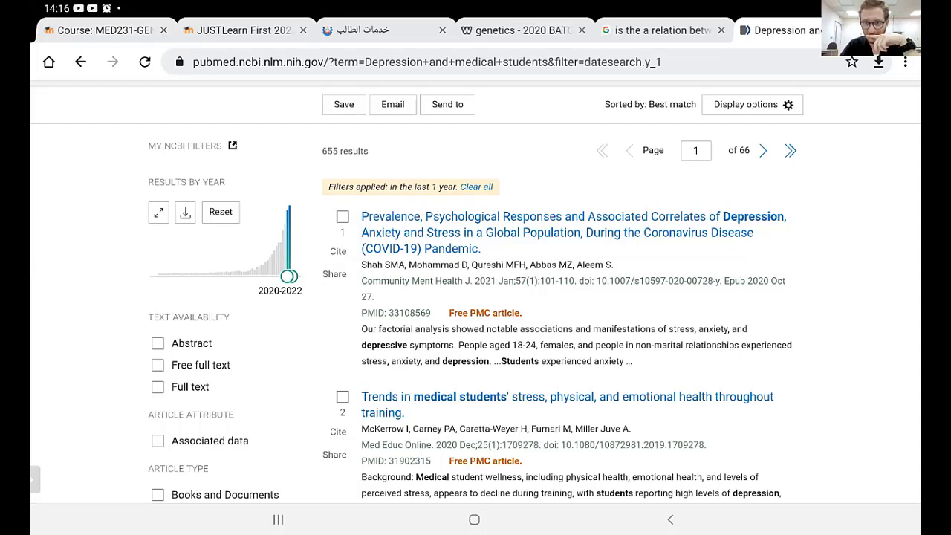
left_click_drag(475, 4, 476, 132)
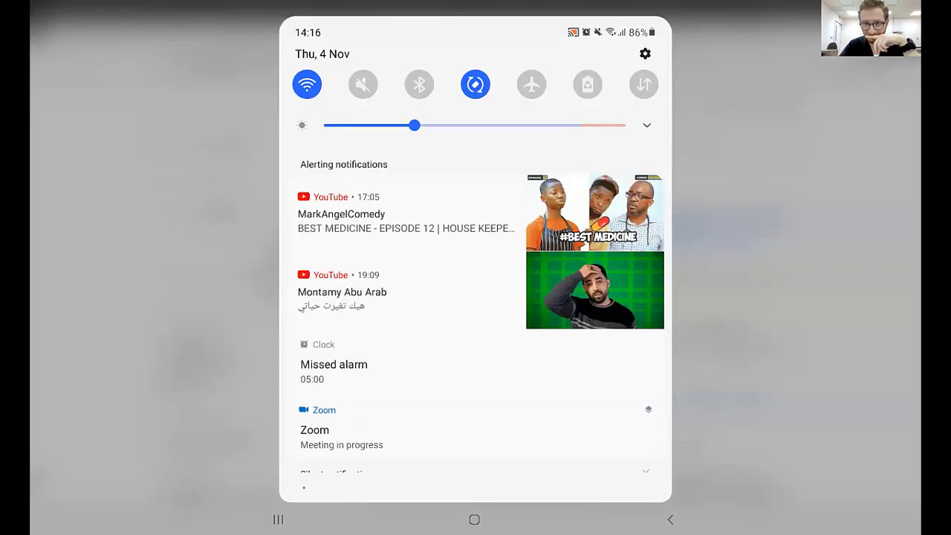
scroll(475, 260, "down", 3)
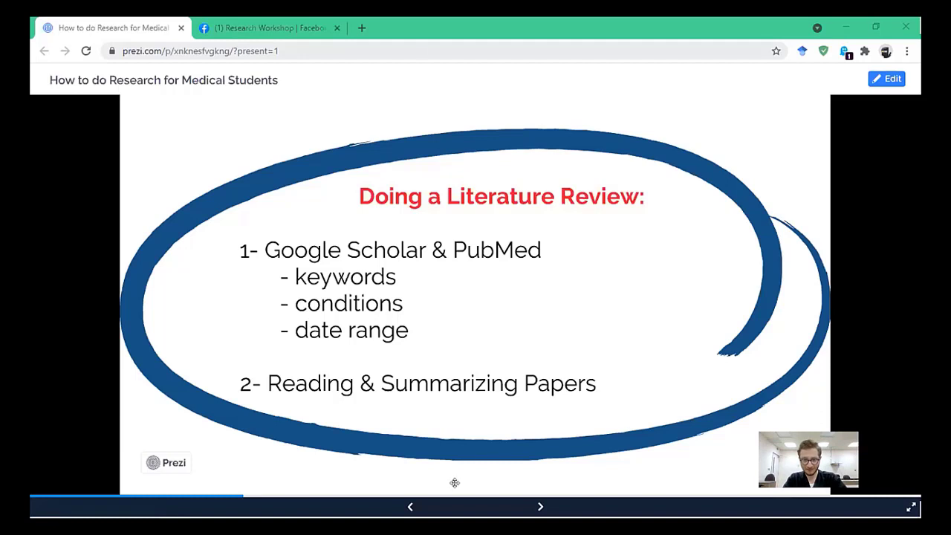
Step: Switch to the desktop Chrome window and search Google for "pubmed search" in a new tab
left_click(361, 29)
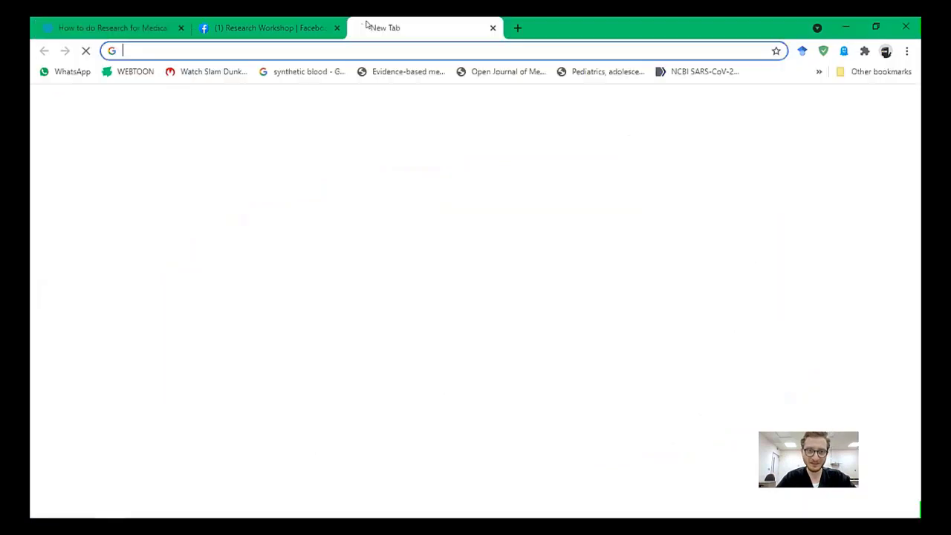
left_click(672, 48)
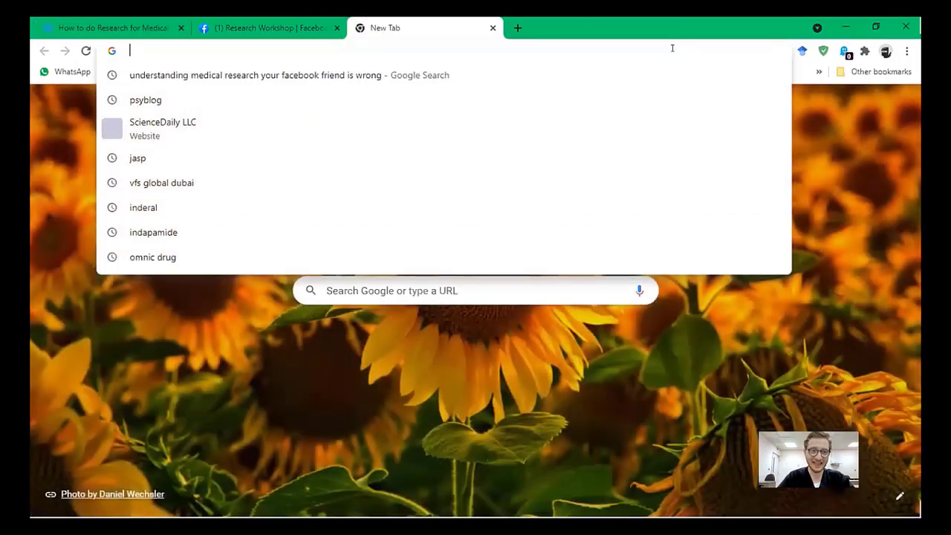
type("حعلا")
key("BackSpace")
key("BackSpace")
key("BackSpace")
key("BackSpace")
type("ub")
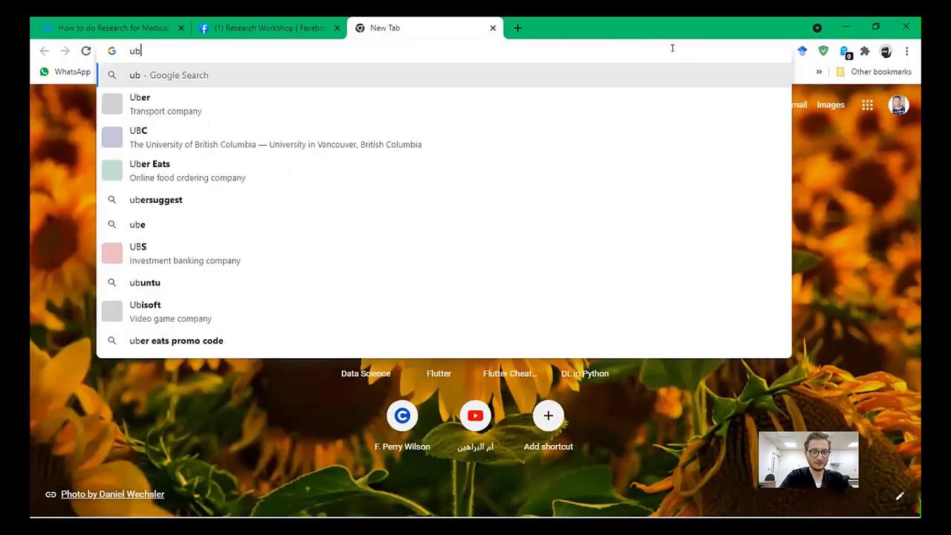
key("BackSpace")
type("pub")
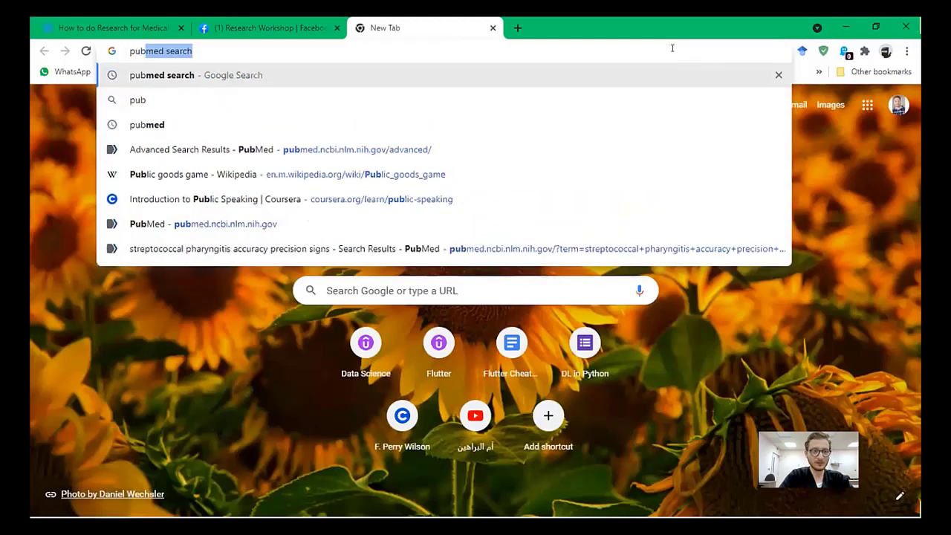
key("Return")
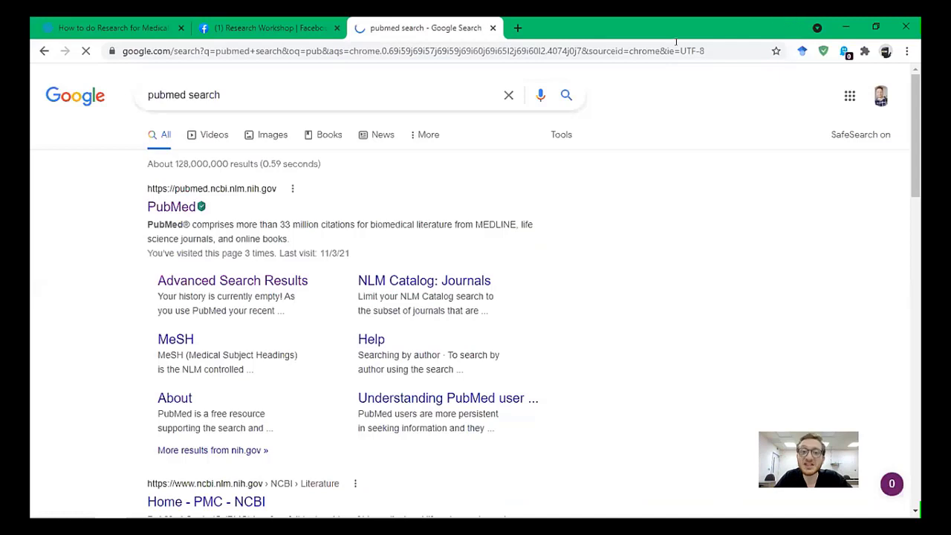
Step: Open PubMed from the Google results and go to its advanced search builder
left_click(183, 207)
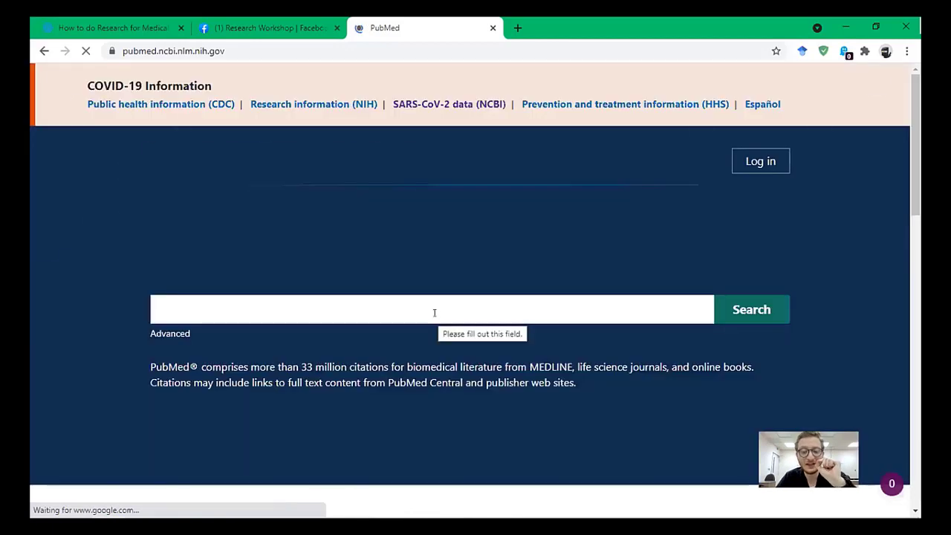
scroll(171, 265, "down", 3)
scroll(175, 263, "up", 2)
left_click(171, 268)
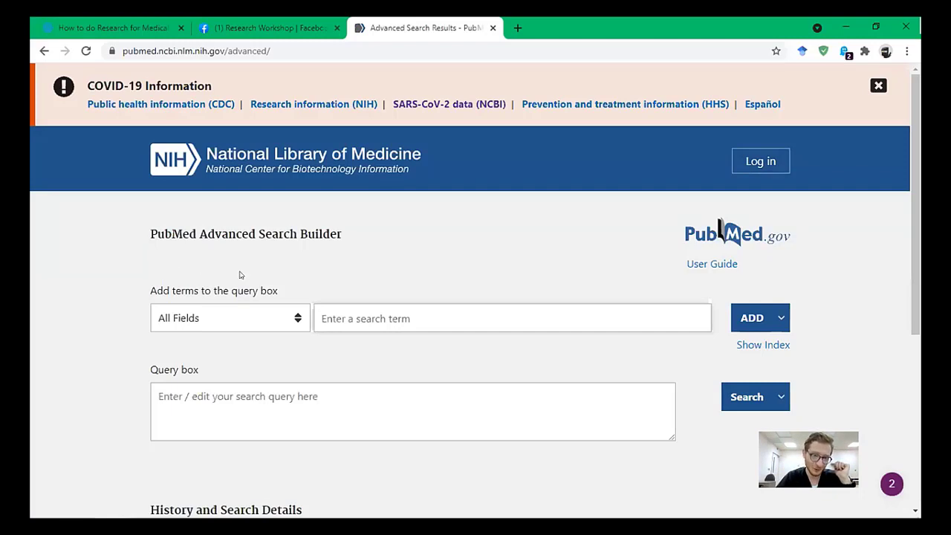
Step: Add the term "MDD" in All Fields to the query box
scroll(297, 291, "down", 1)
left_click(362, 253)
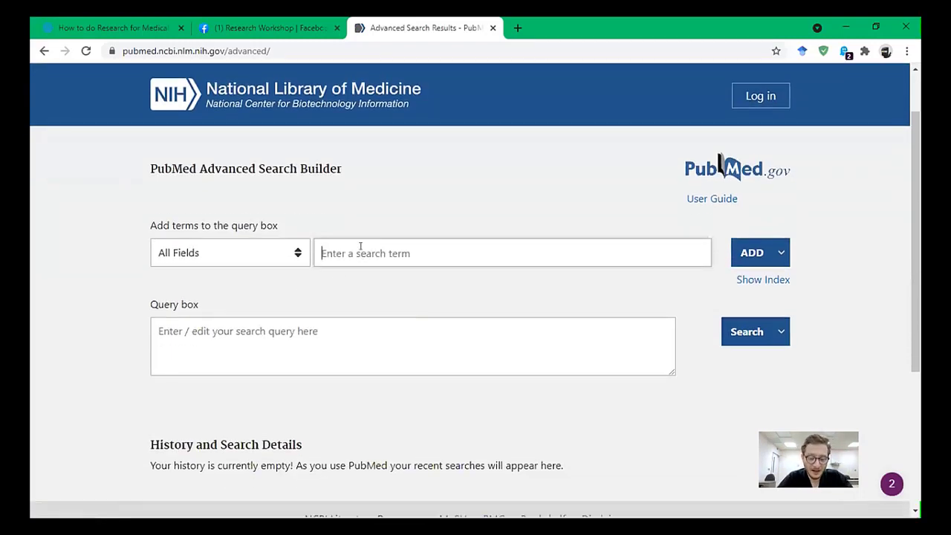
type("depression")
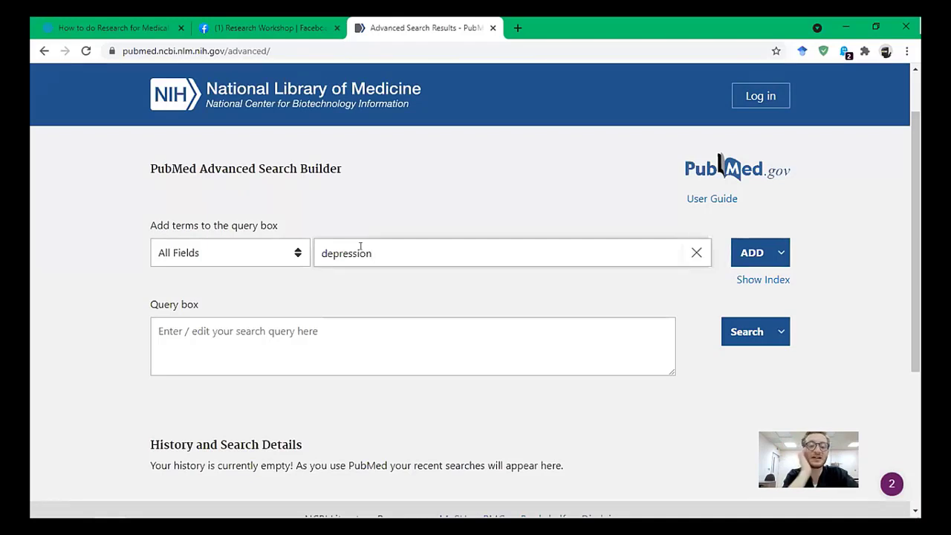
key("ctrl+BackSpace")
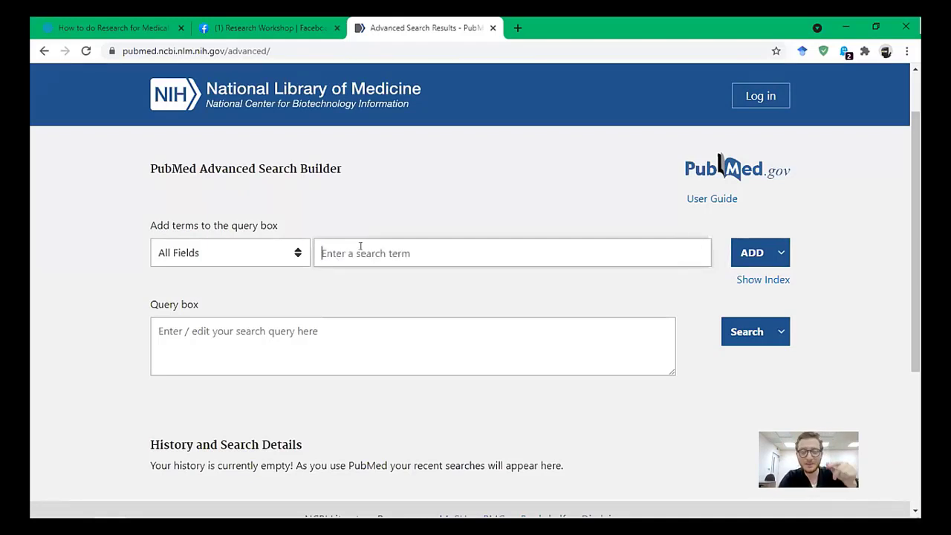
type("MDD")
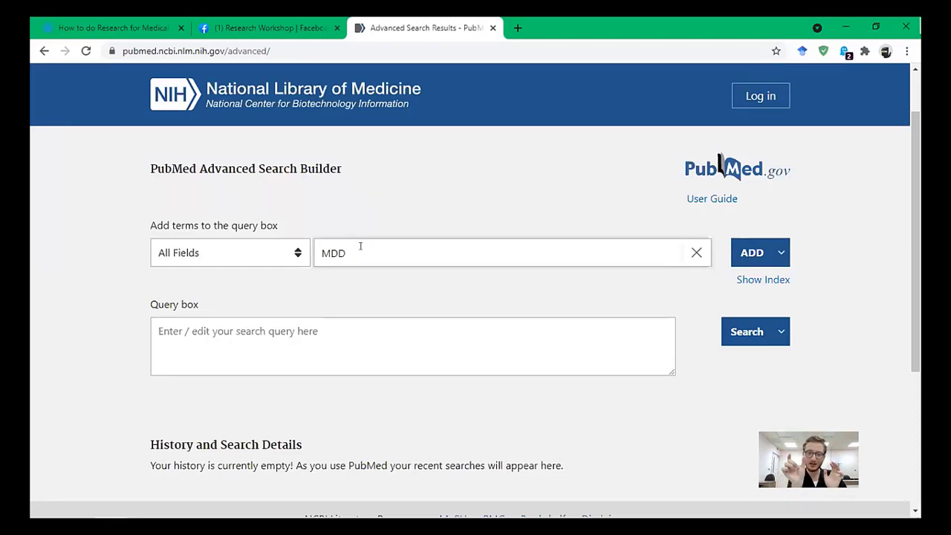
left_click_drag(361, 246, 287, 242)
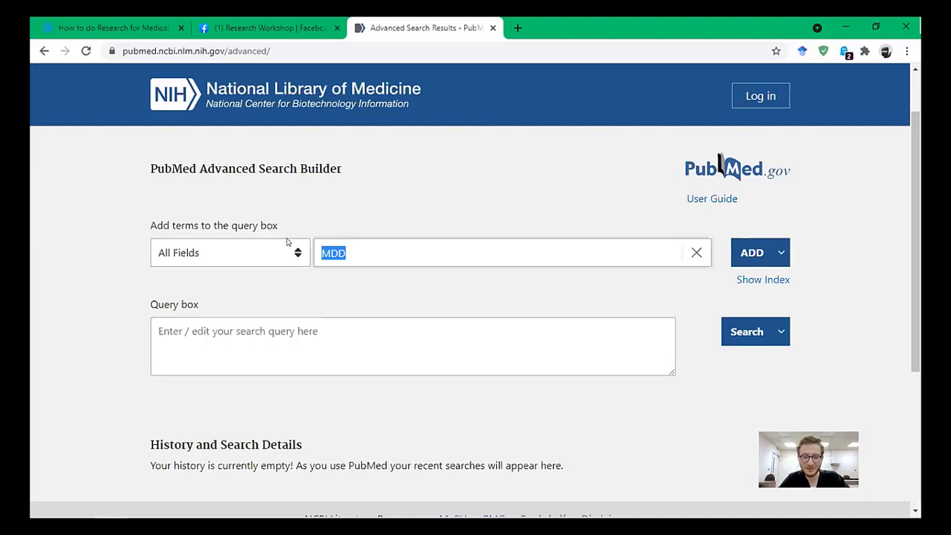
left_click(467, 238)
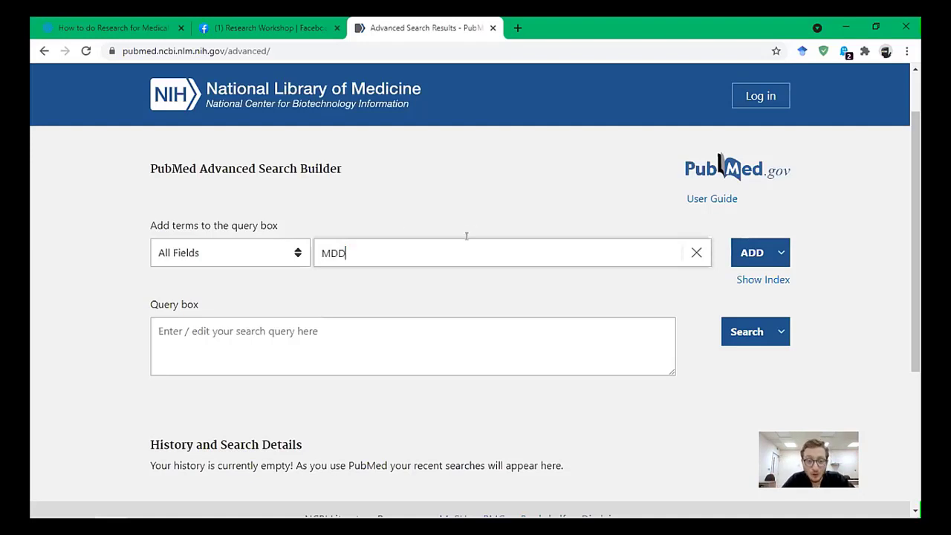
left_click(753, 254)
Step: Add the term "depression" in All Fields to the query, combined with OR
left_click(575, 254)
type("depression")
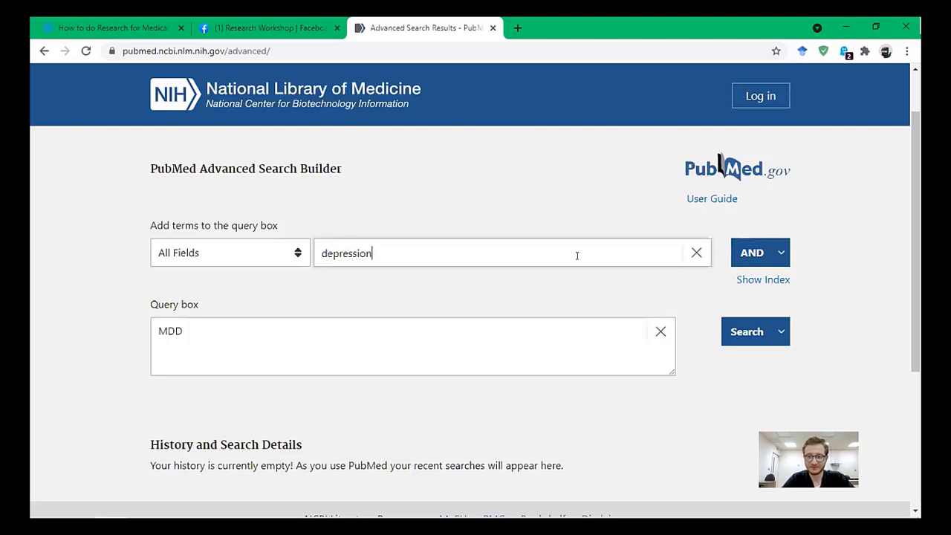
left_click(760, 253)
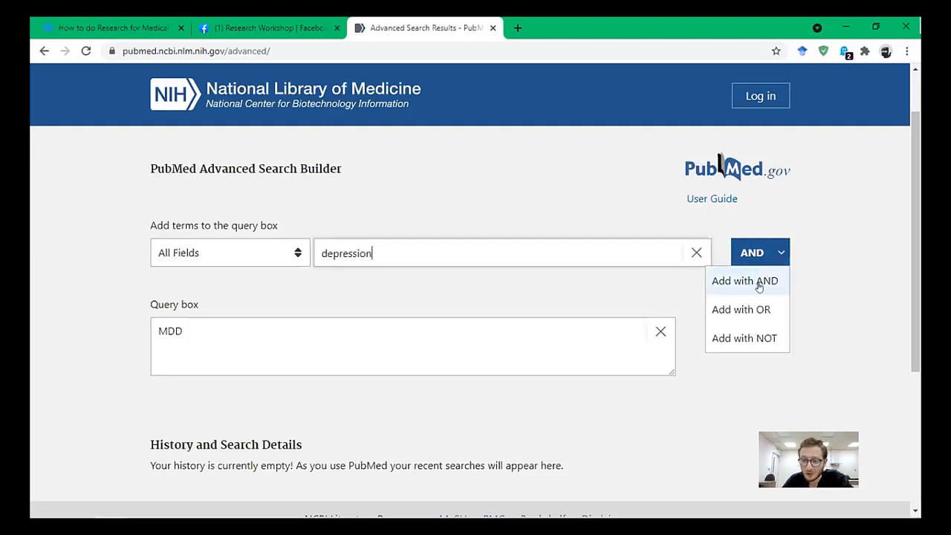
left_click(752, 310)
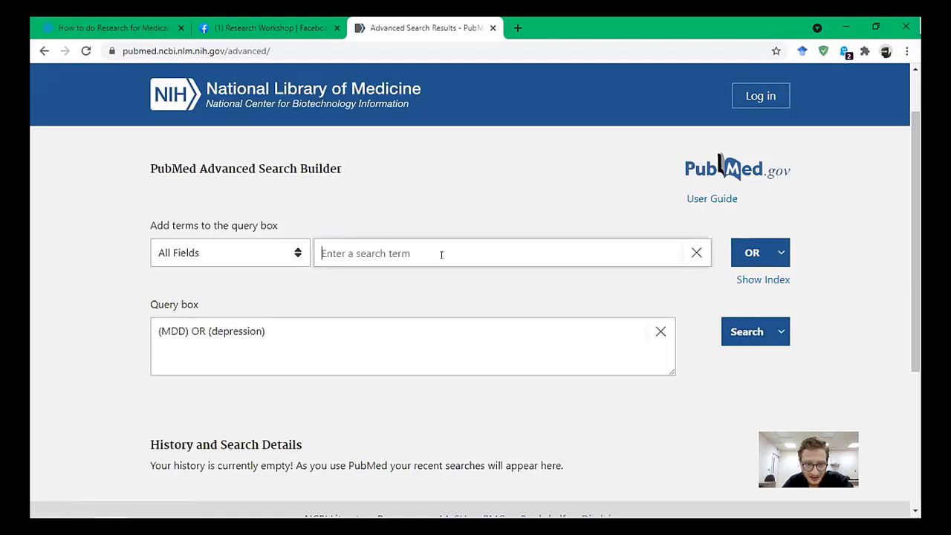
Step: Add the term "medical students" in All Fields to the query, combined with AND
type("medica")
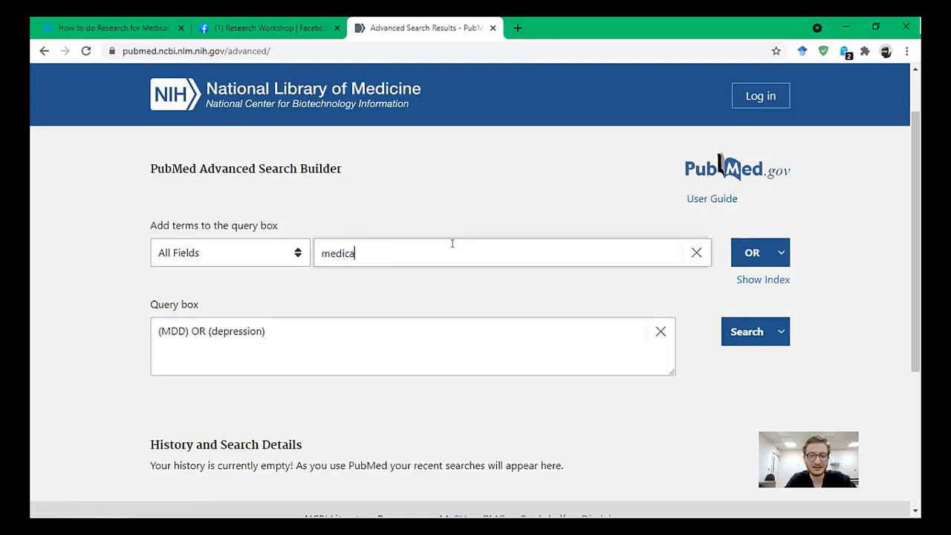
type("l student")
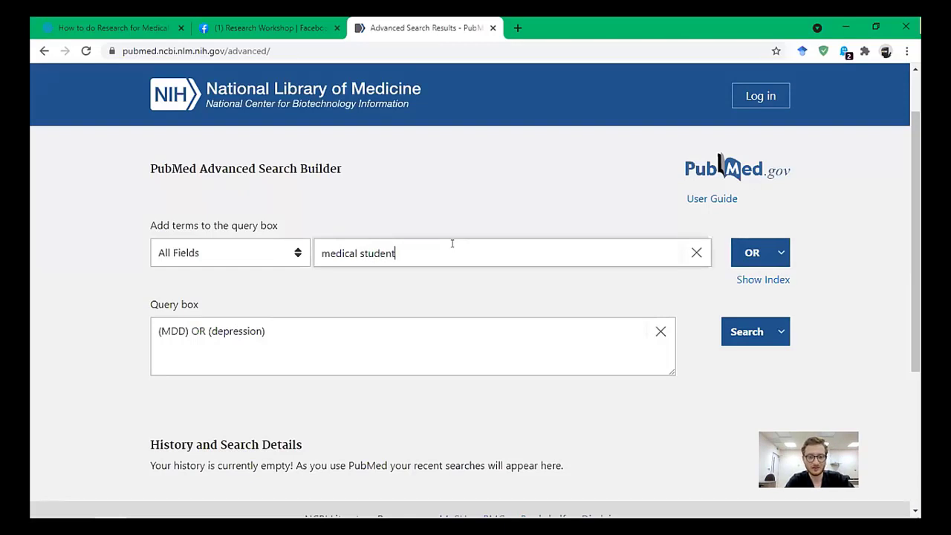
type("s")
left_click(780, 253)
left_click(752, 276)
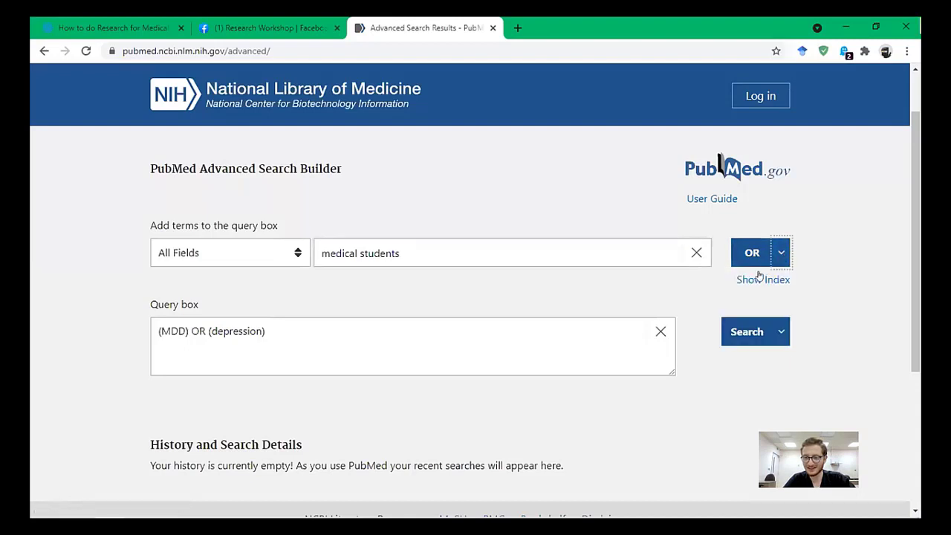
left_click(780, 253)
left_click(759, 281)
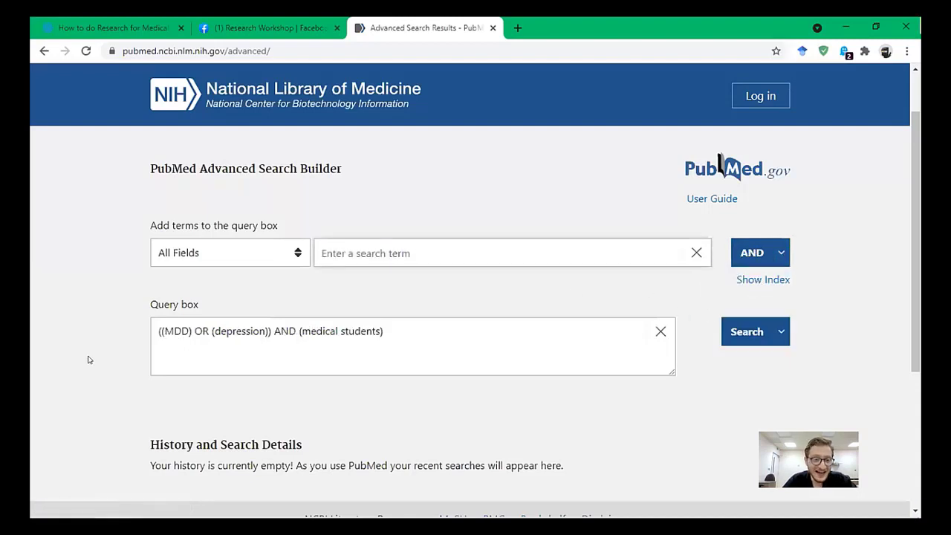
Step: Run the search for "((MDD) OR (depression)) AND (medical students)" and look through the listed articles
double_click(181, 328)
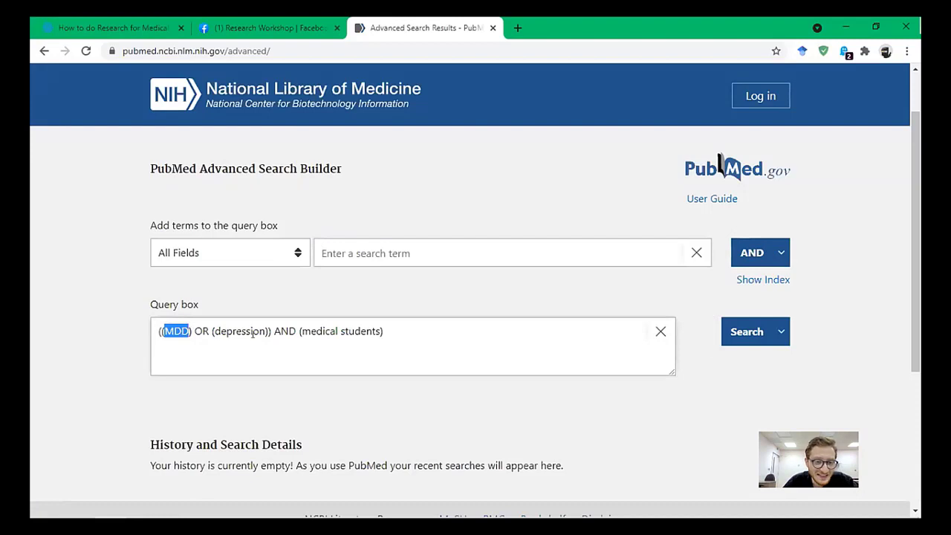
double_click(305, 328)
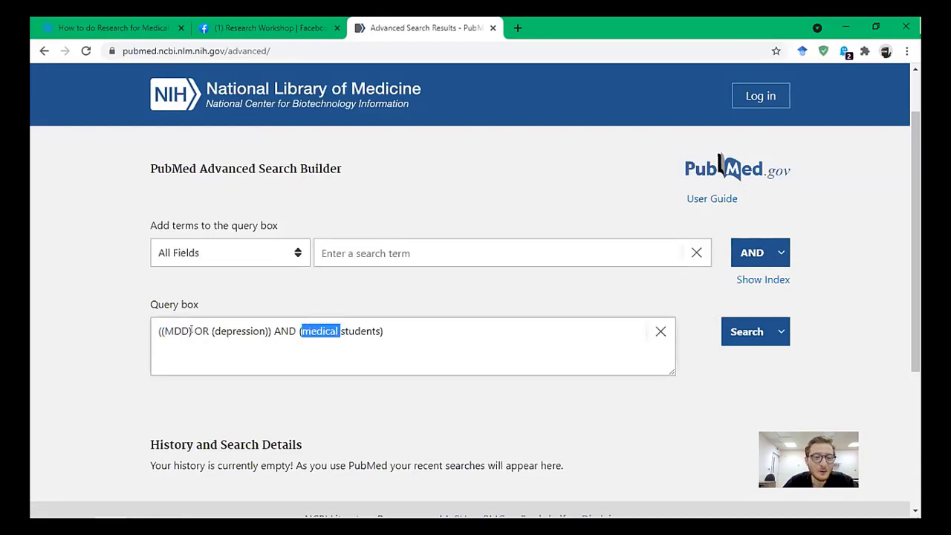
double_click(240, 331)
left_click(321, 329)
left_click(766, 328)
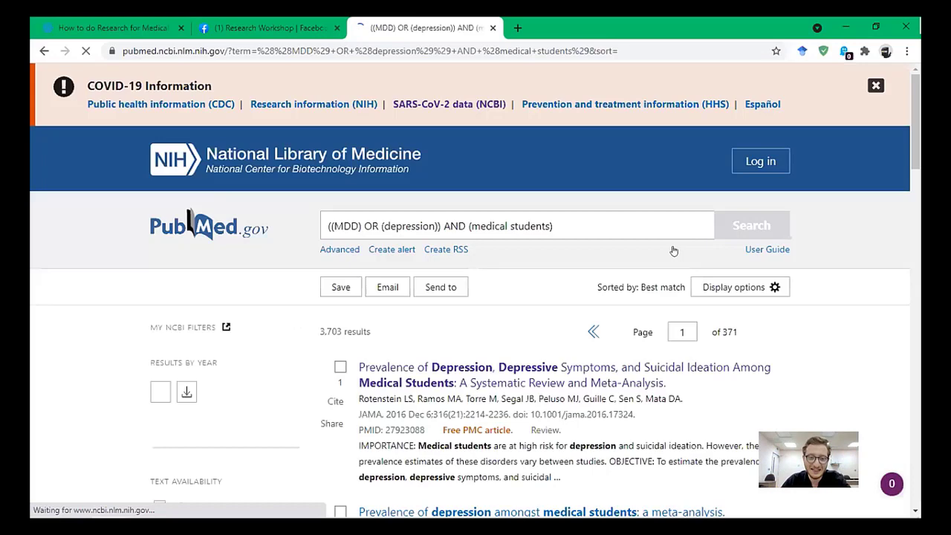
scroll(674, 251, "down", 3)
scroll(613, 244, "up", 1)
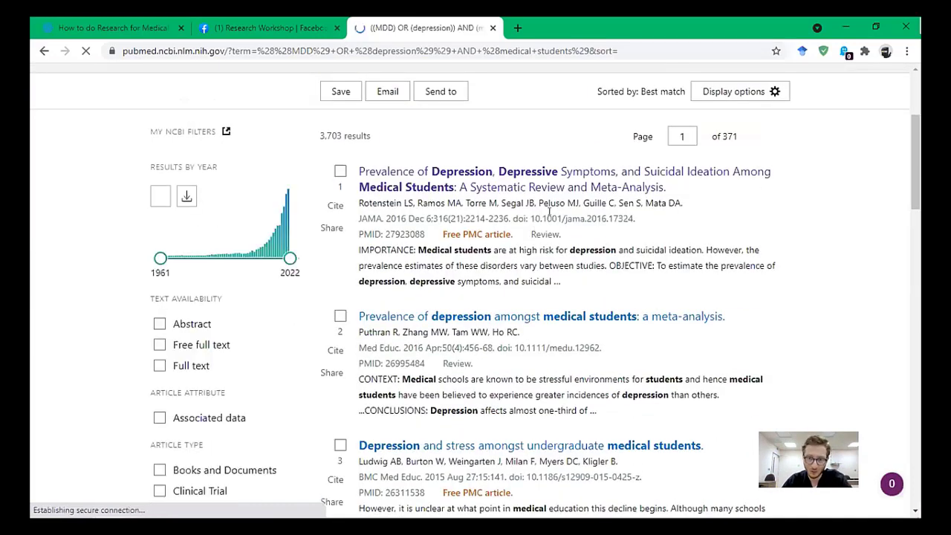
scroll(548, 214, "down", 2)
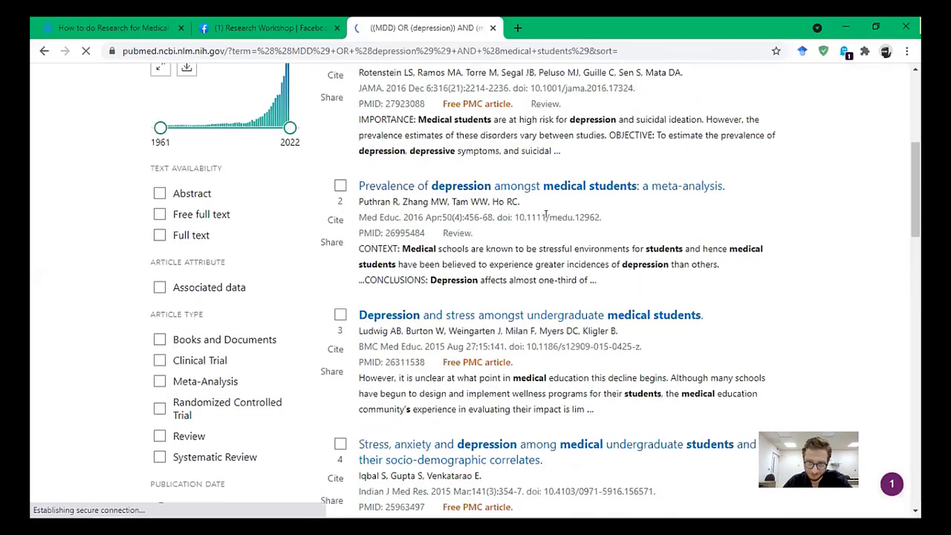
scroll(546, 214, "down", 2)
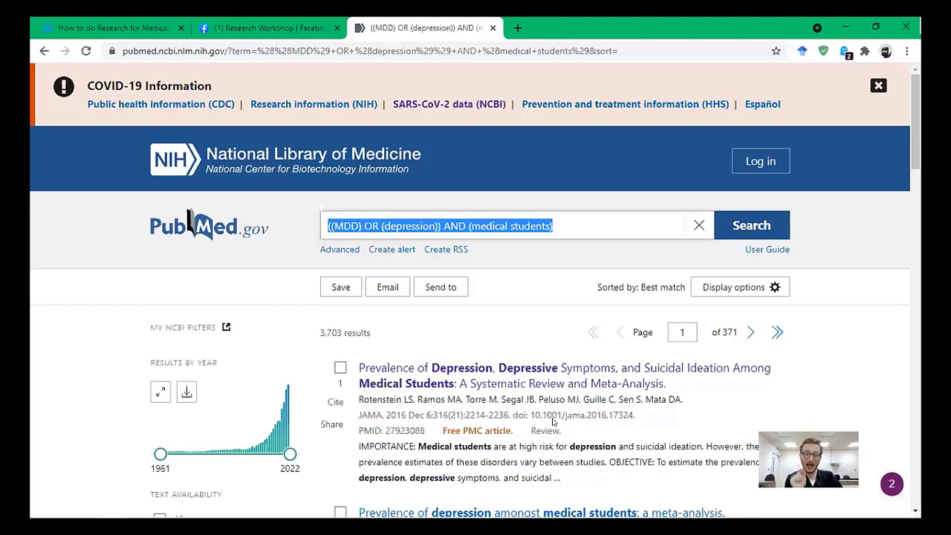
Step: Show the "Doing a Literature Review" slide in the Prezi presentation and return to the PubMed results
key("alt+Tab")
key("alt+Tab")
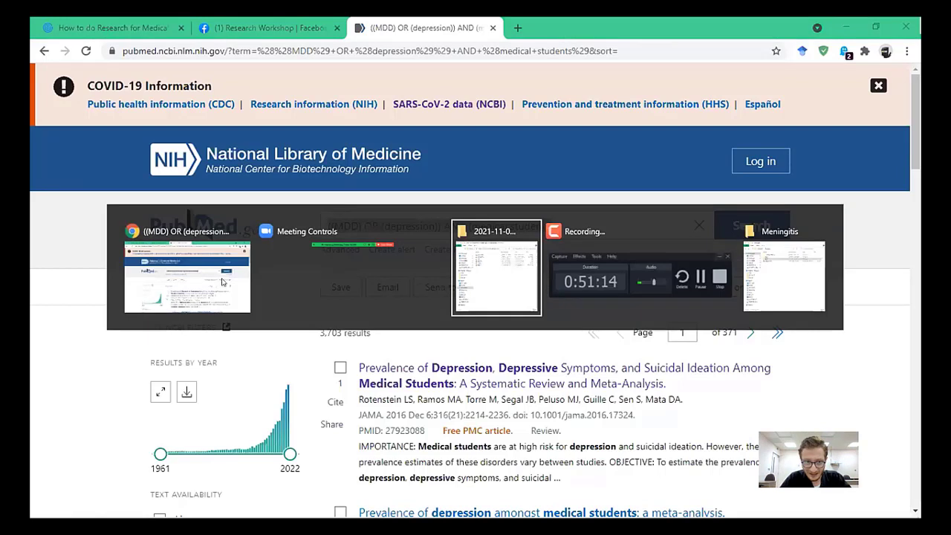
left_click(223, 281)
key("ctrl+1")
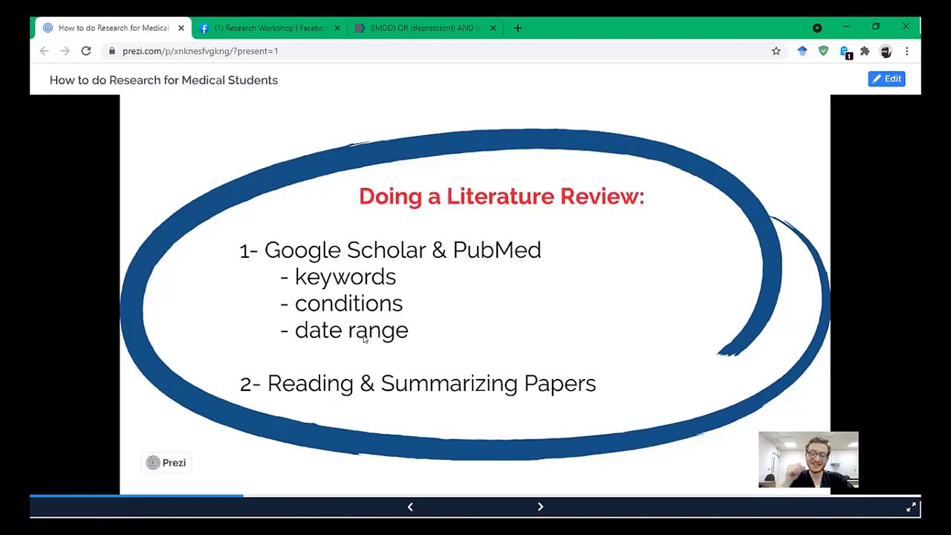
key("alt+Tab")
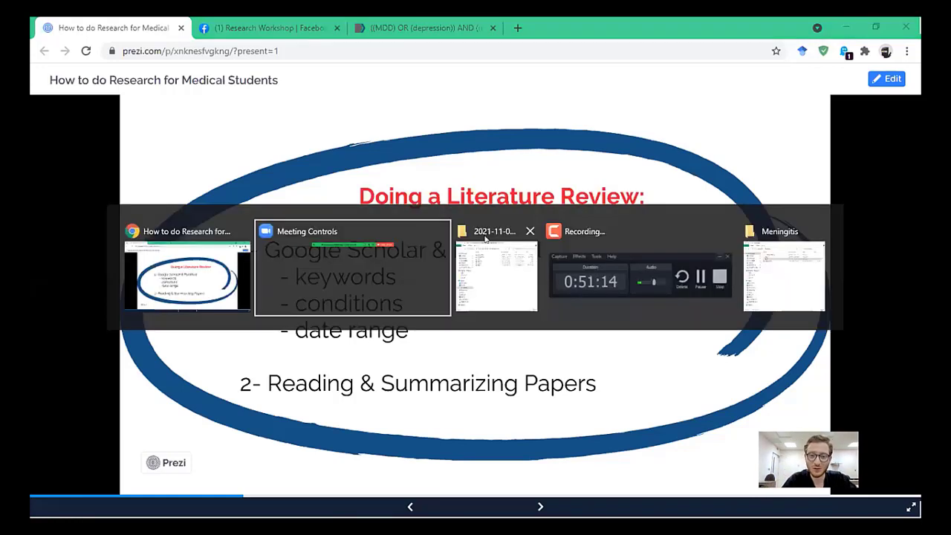
left_click(427, 29)
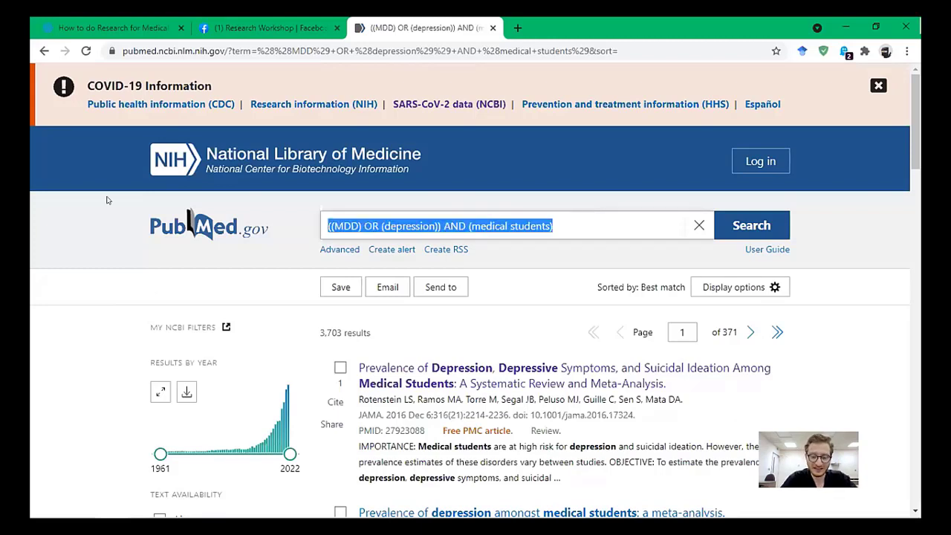
Step: Search PubMed for "depression AND score" and look through the first articles listed
type("depression AND ")
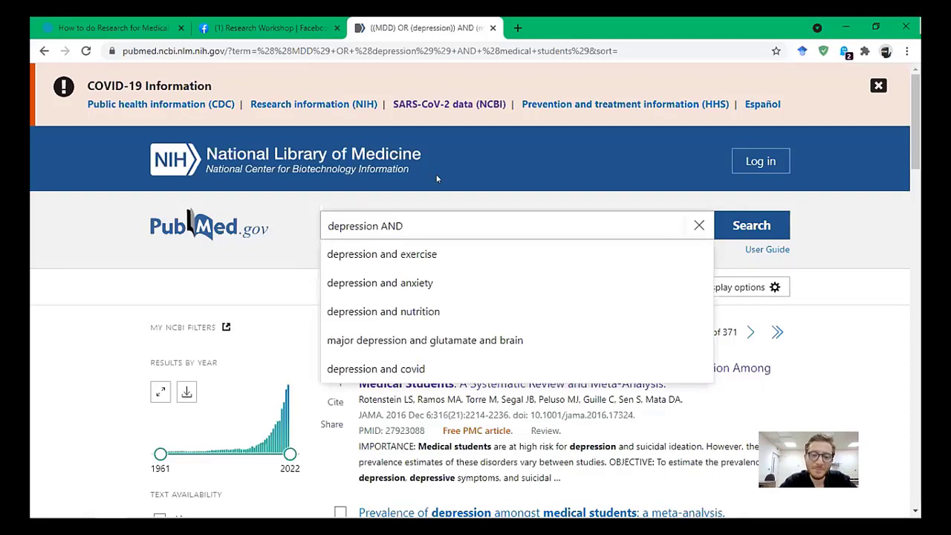
type("score")
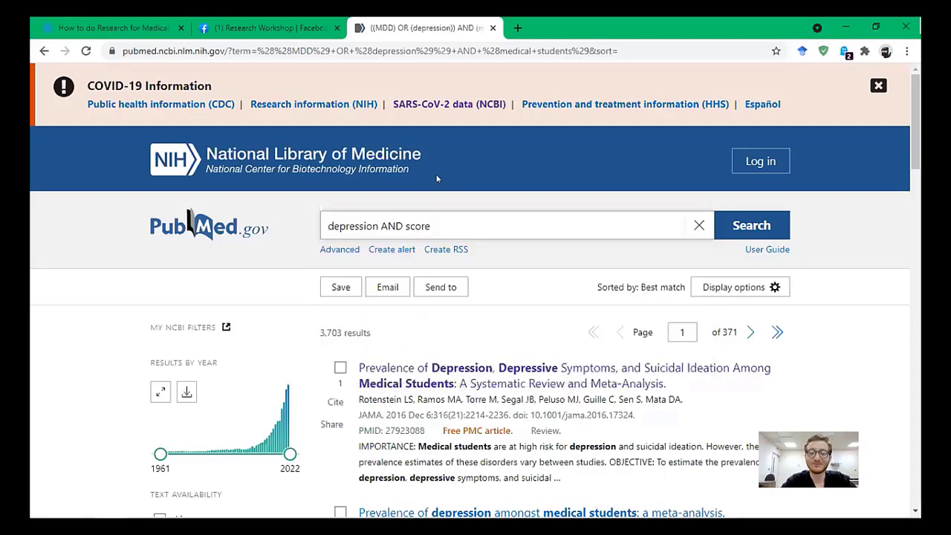
key("Return")
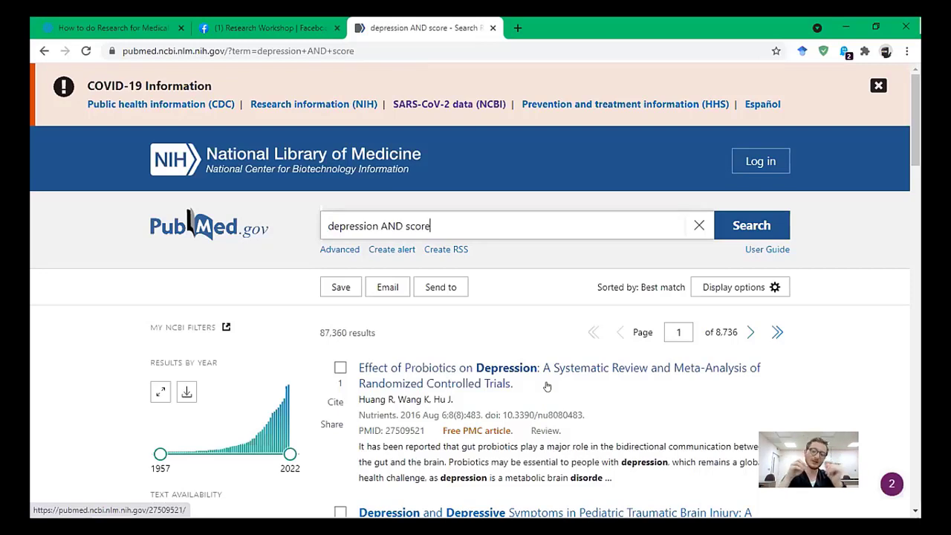
scroll(550, 381, "down", 2)
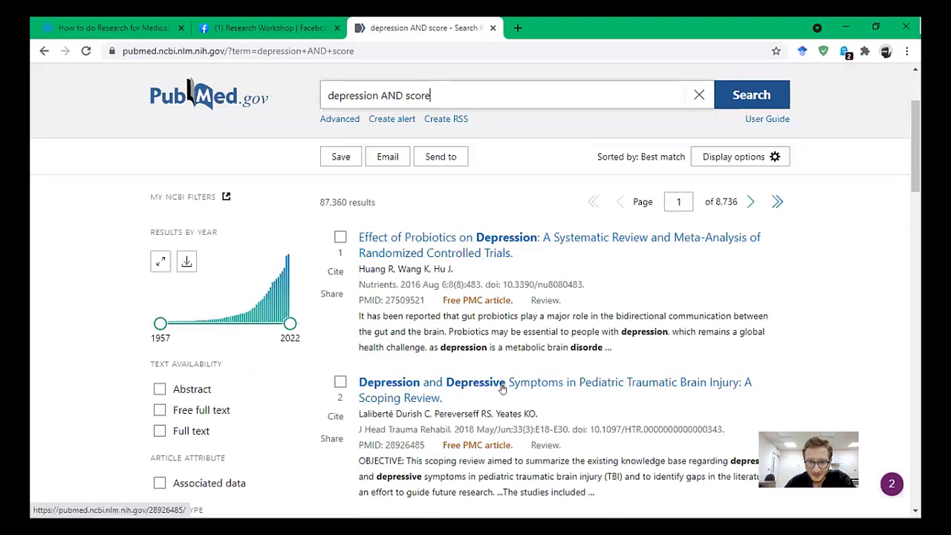
scroll(546, 399, "down", 1)
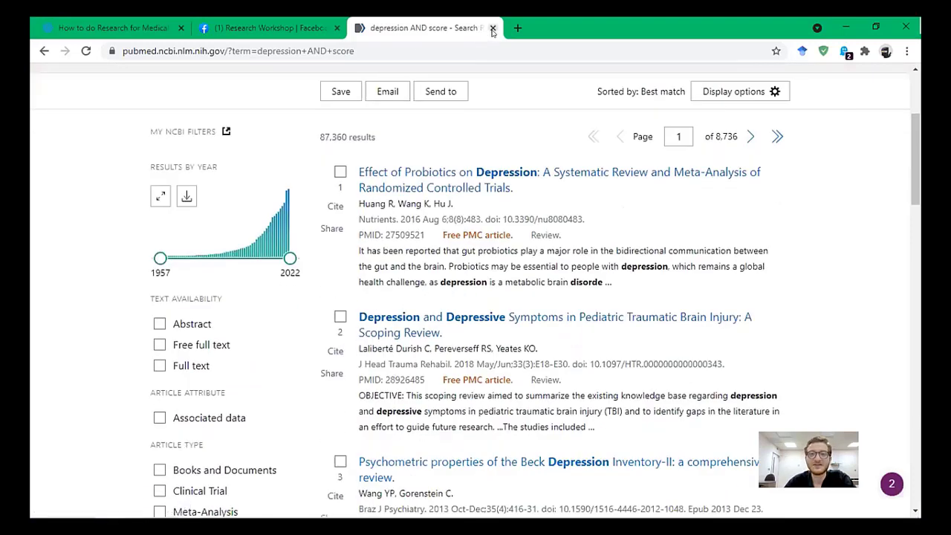
Step: Close the PubMed tab and go back to the Prezi presentation and the Research Workshop Facebook group
left_click(270, 27)
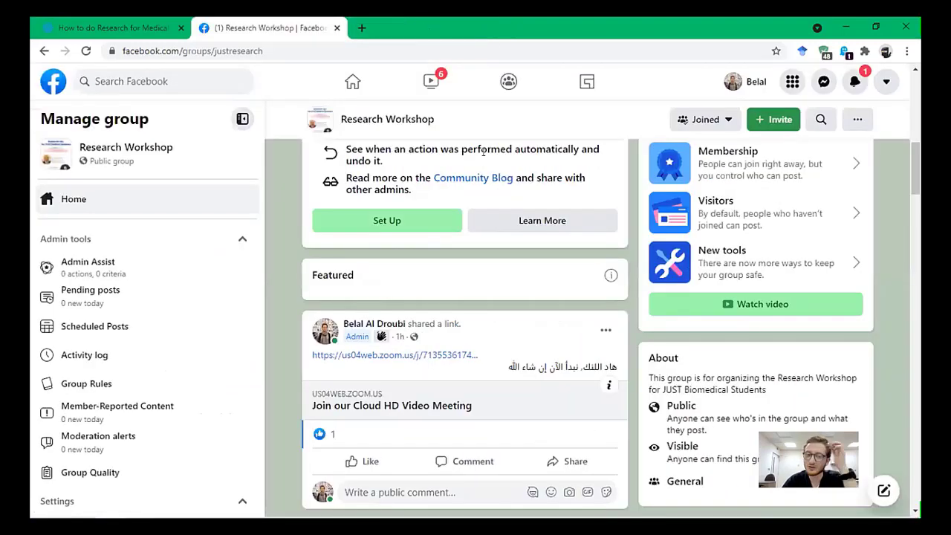
left_click(104, 29)
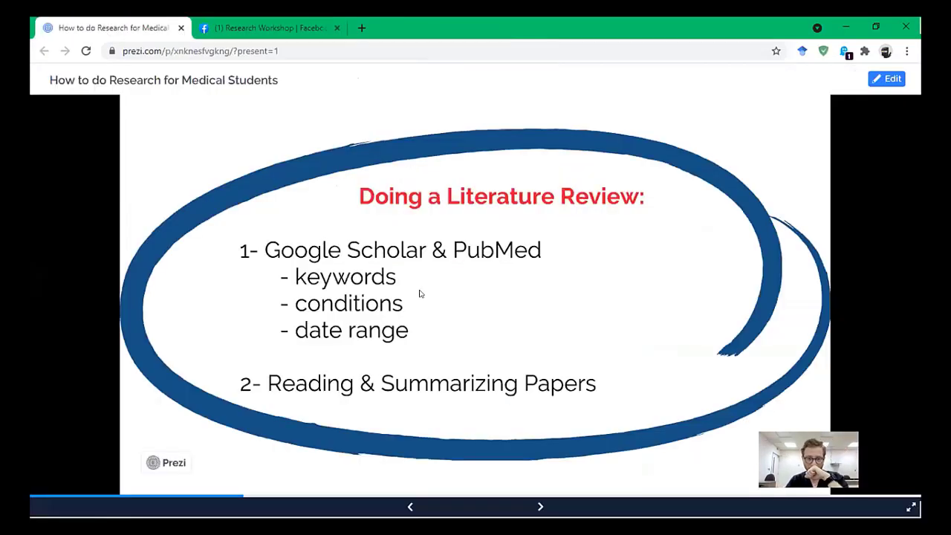
left_click(362, 28)
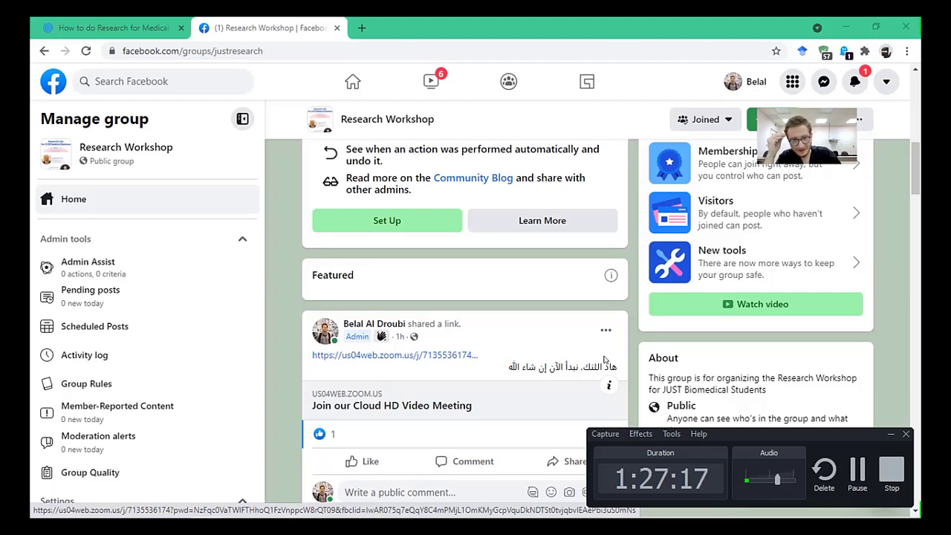
key("alt+Tab")
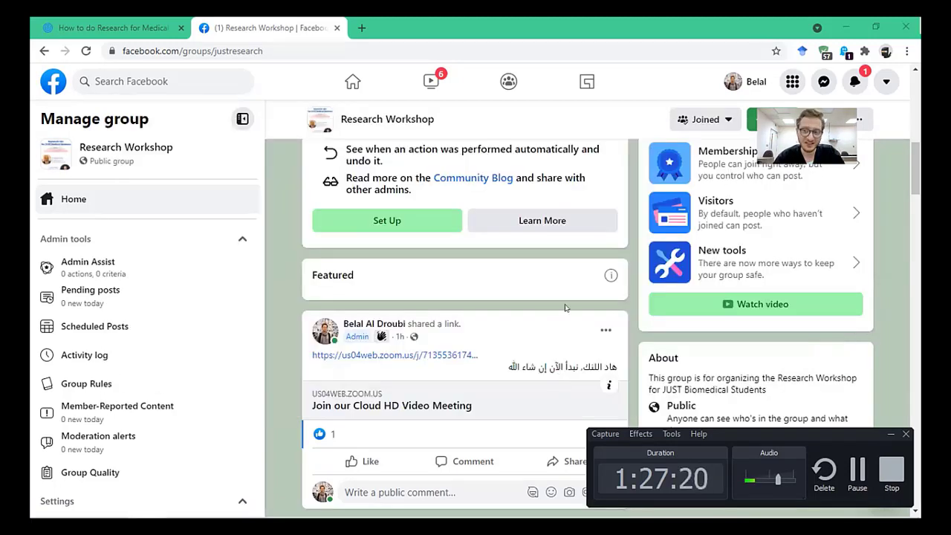
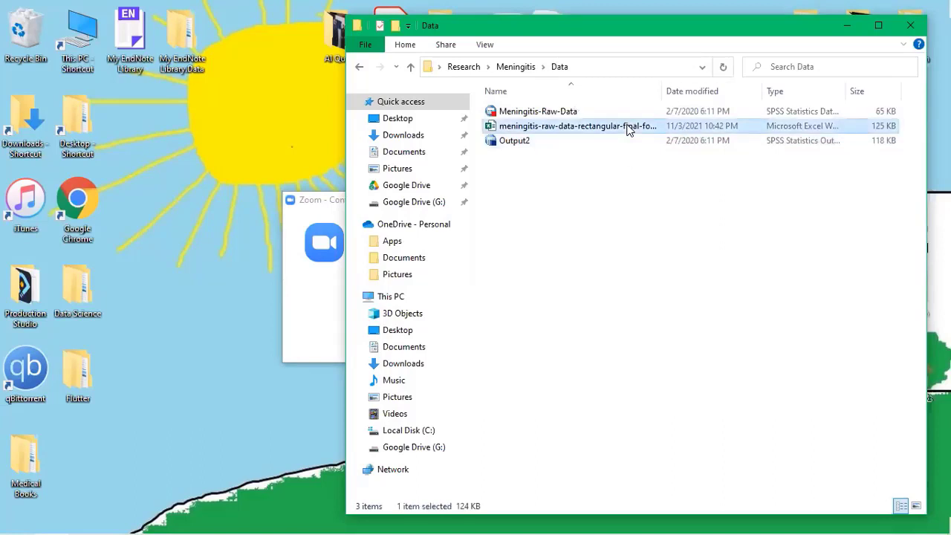
Step: Open the meningitis-raw-data-rectangular-final-form workbook and go to the first columns of the All sheet
key("Return")
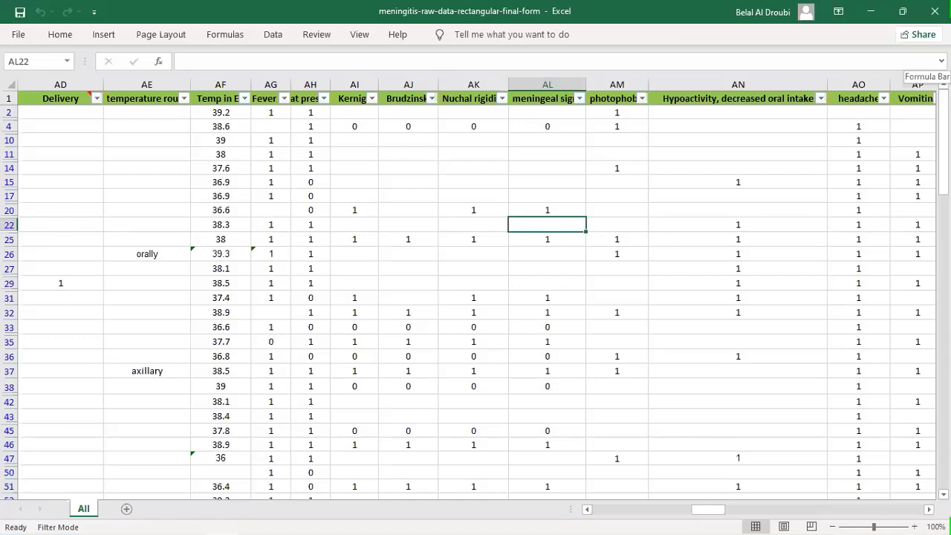
key("alt+Tab")
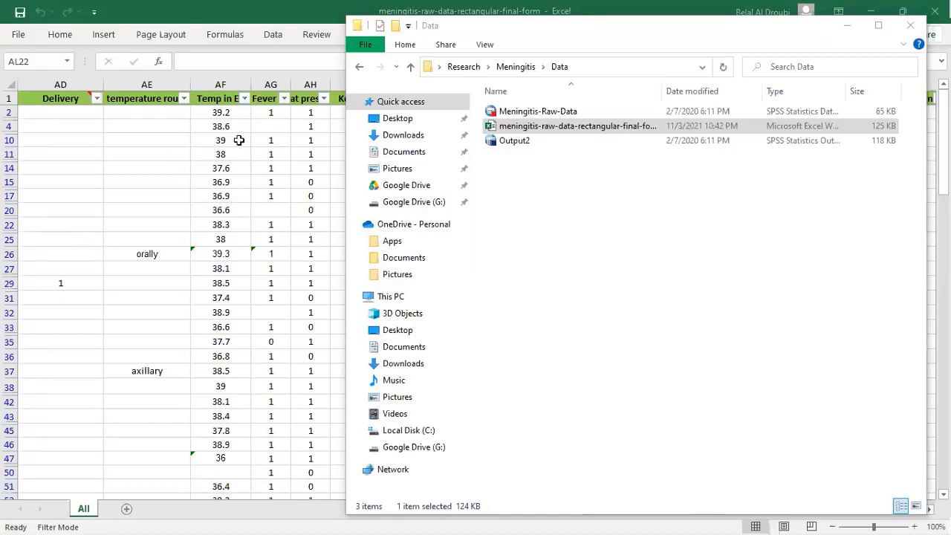
key("alt+Tab")
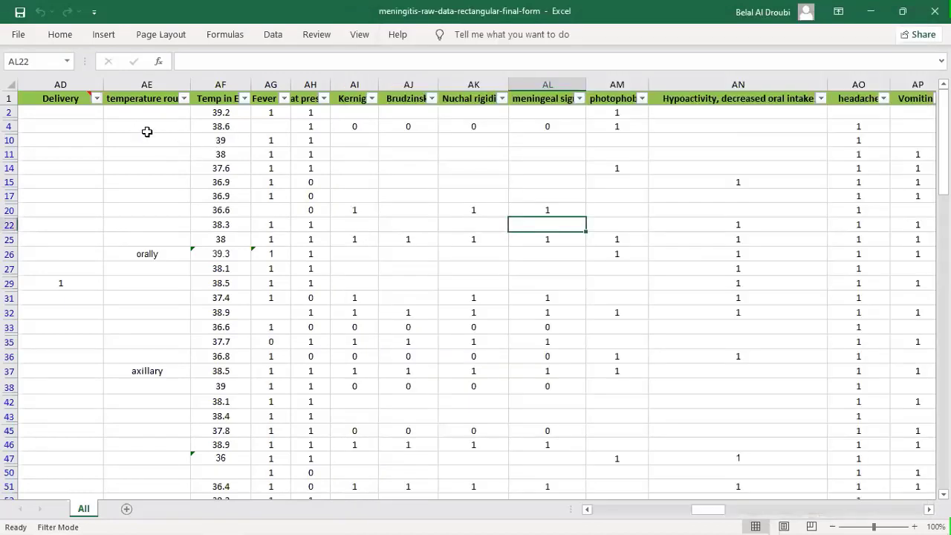
left_click(94, 128)
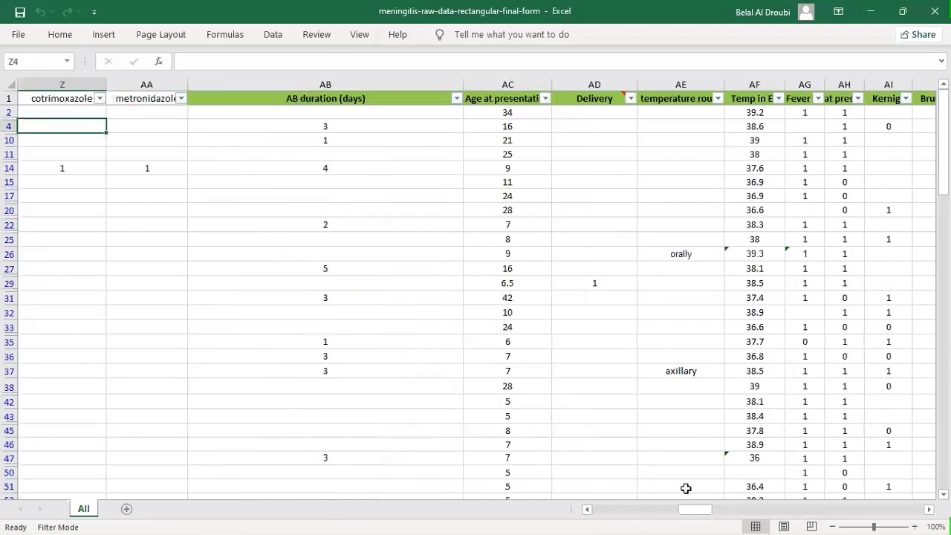
scroll(699, 511, "left", 8)
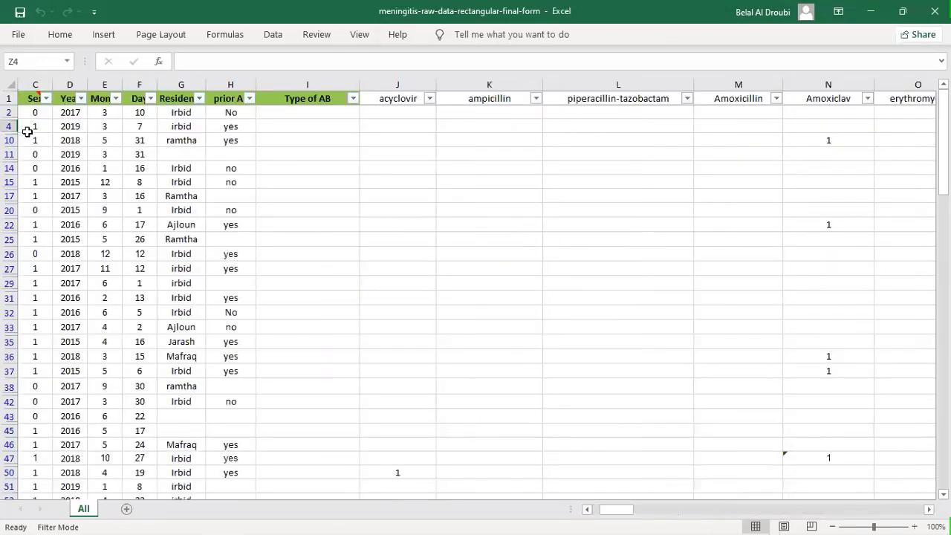
Step: Enlarge the sheet to 175% and shrink the patient name column beside the Sex column until it is hidden
scroll(43, 120, "up", 2)
scroll(34, 89, "up", 3)
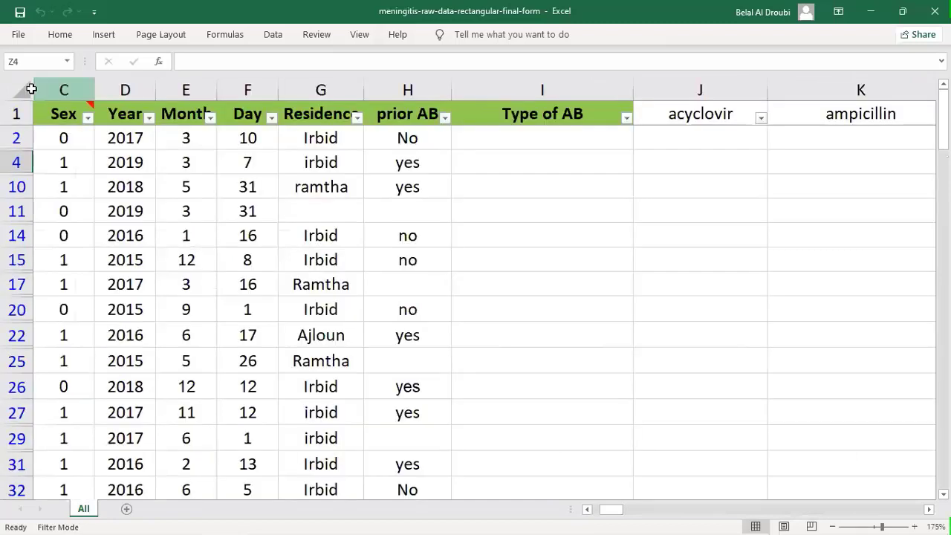
mouse_move(36, 92)
left_mouse_down()
mouse_move(116, 92)
mouse_move(77, 101)
mouse_move(45, 87)
mouse_move(34, 105)
left_mouse_up()
left_click_drag(53, 169, 10, 177)
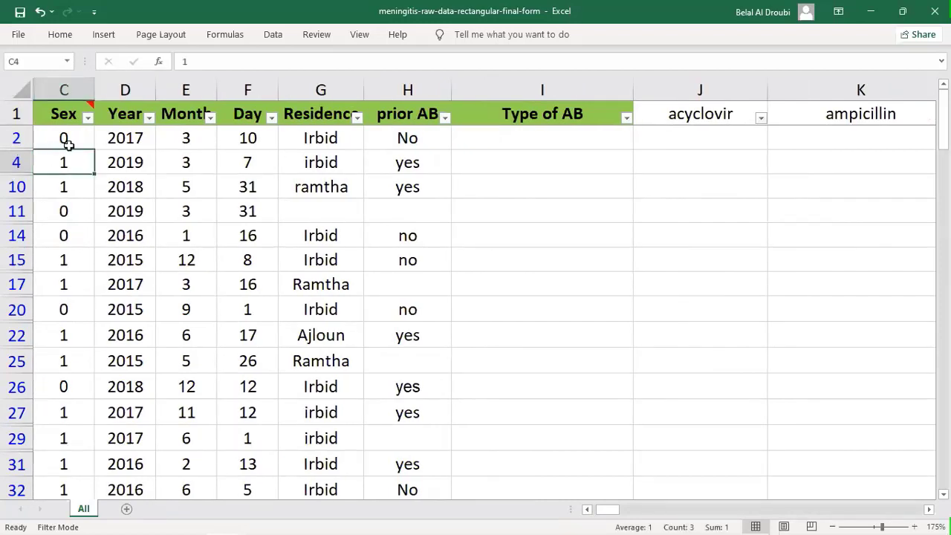
Step: Examine the first patient's record in row 2, going through the Sex, Year, Month, Day and Residence values
left_click(21, 138)
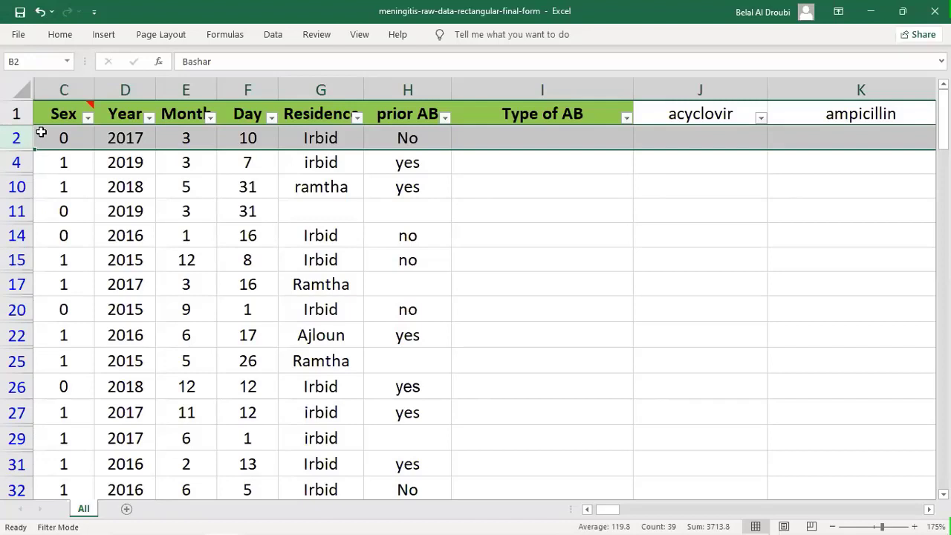
left_click(84, 140)
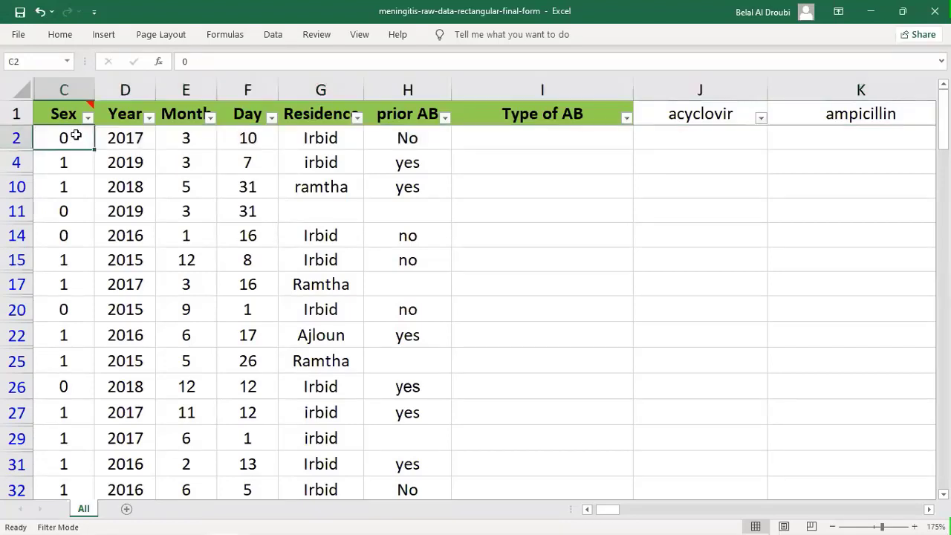
key("Right")
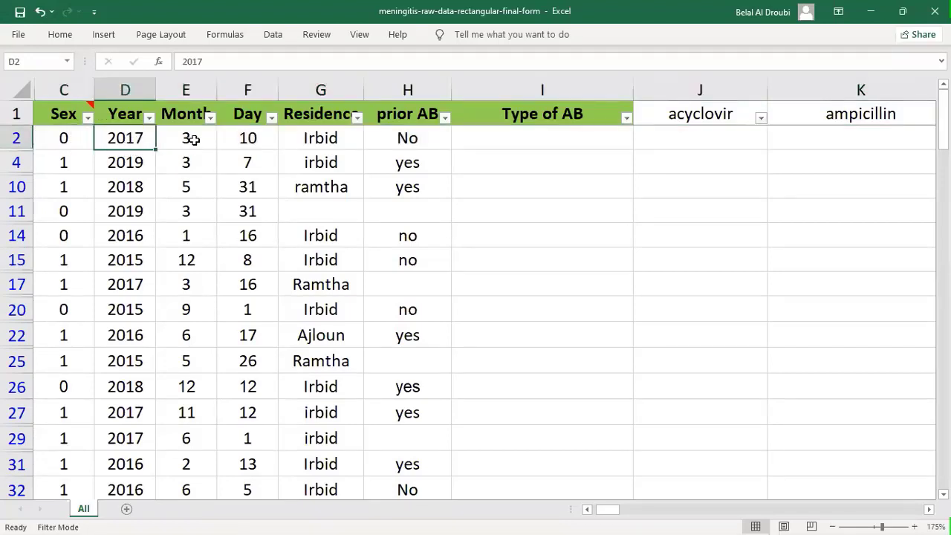
left_click(253, 140)
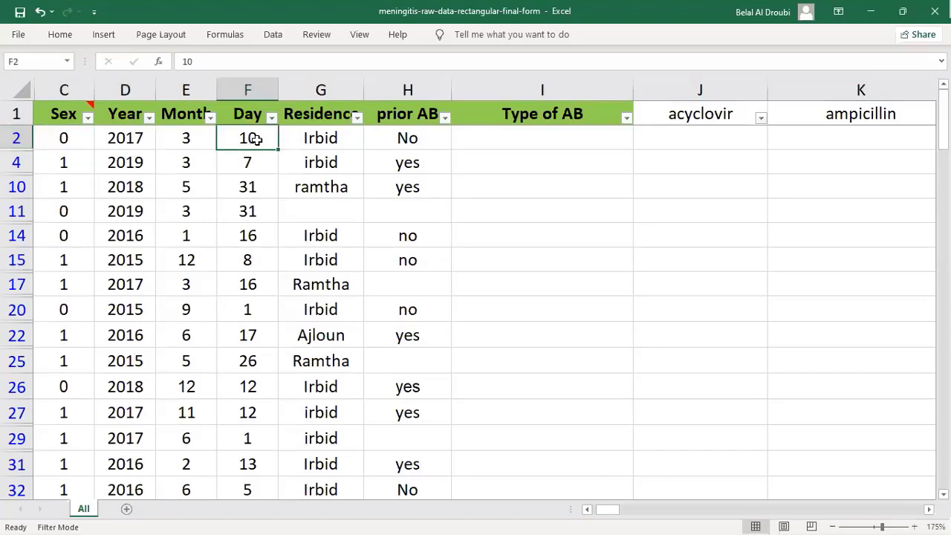
left_click(321, 152)
key("Up")
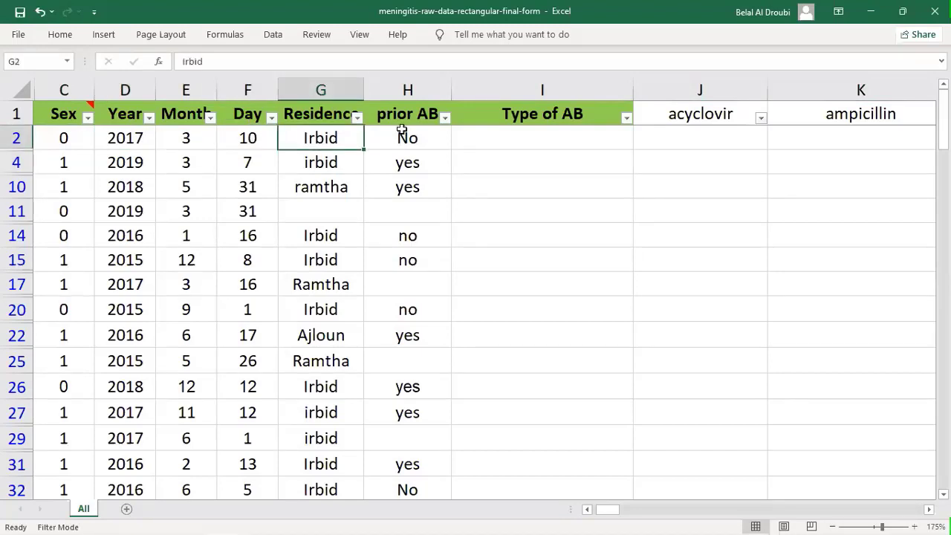
Step: Fit the width of the prior AB column to its content and return to the first patient's Sex value
key("Right")
double_click(476, 87)
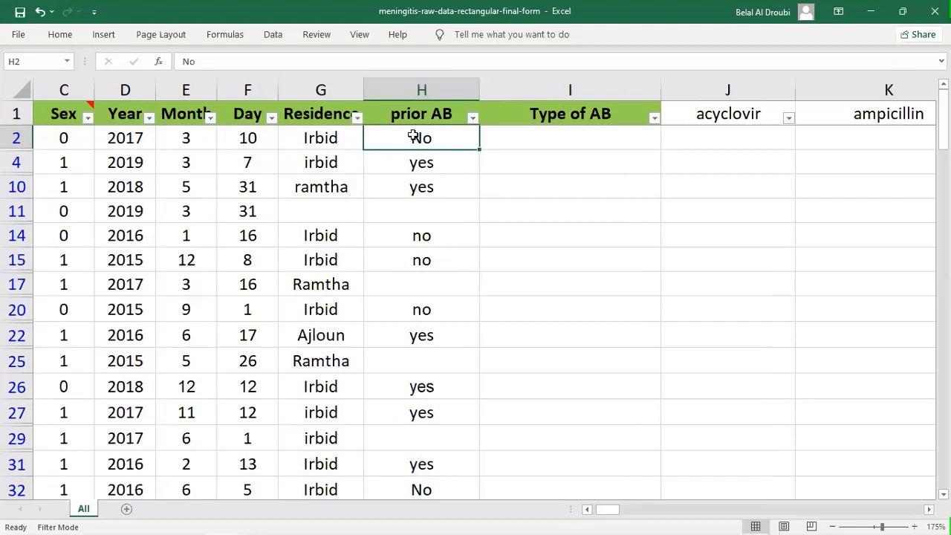
left_click(64, 142)
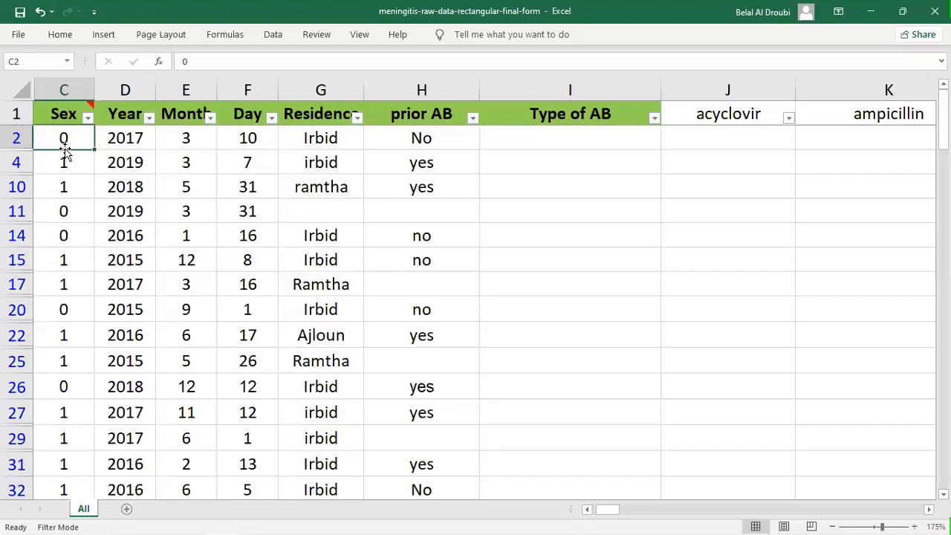
Step: Look through the antibiotic type columns and check the piperacillin-tazobactam column down the patient rows for entries
left_click_drag(524, 162, 817, 162)
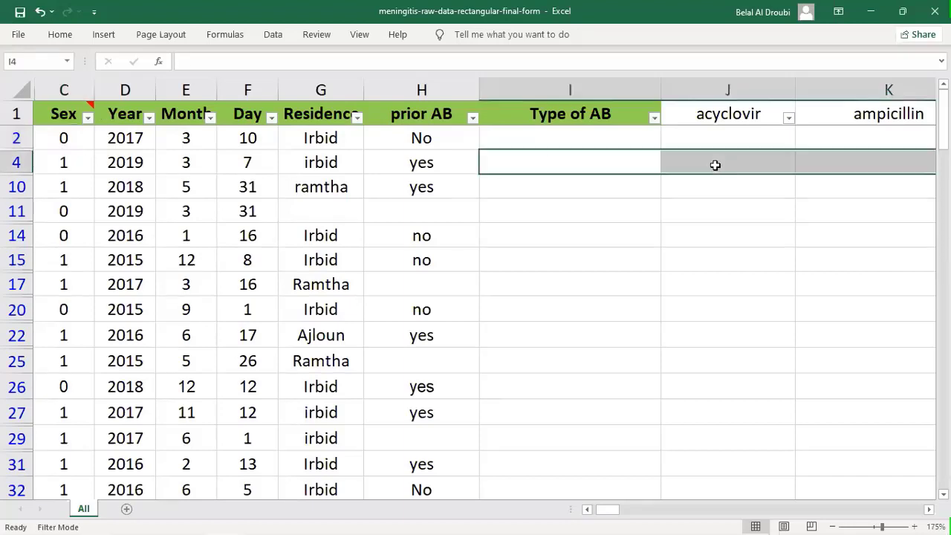
scroll(698, 159, "right", 2)
scroll(613, 139, "right", 3)
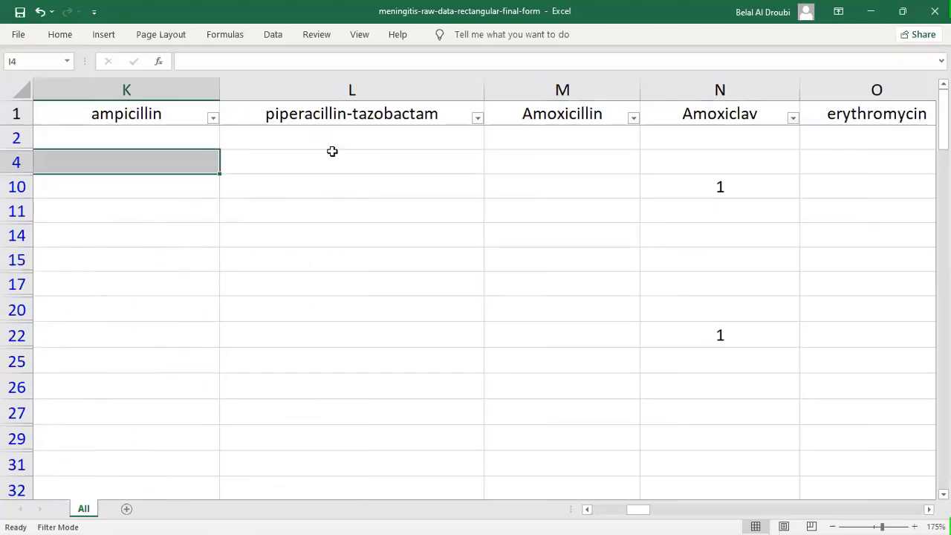
left_click(315, 121)
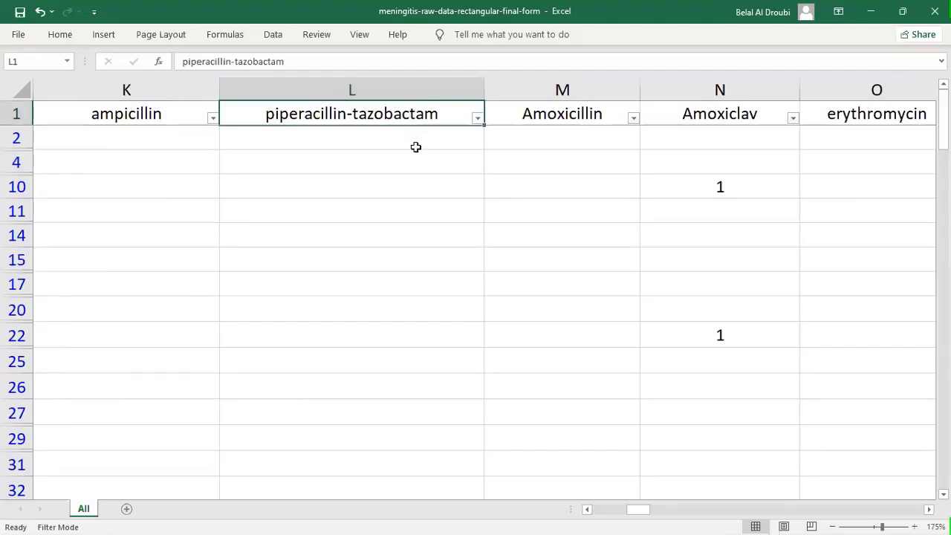
scroll(417, 153, "down", 5)
scroll(417, 154, "down", 15)
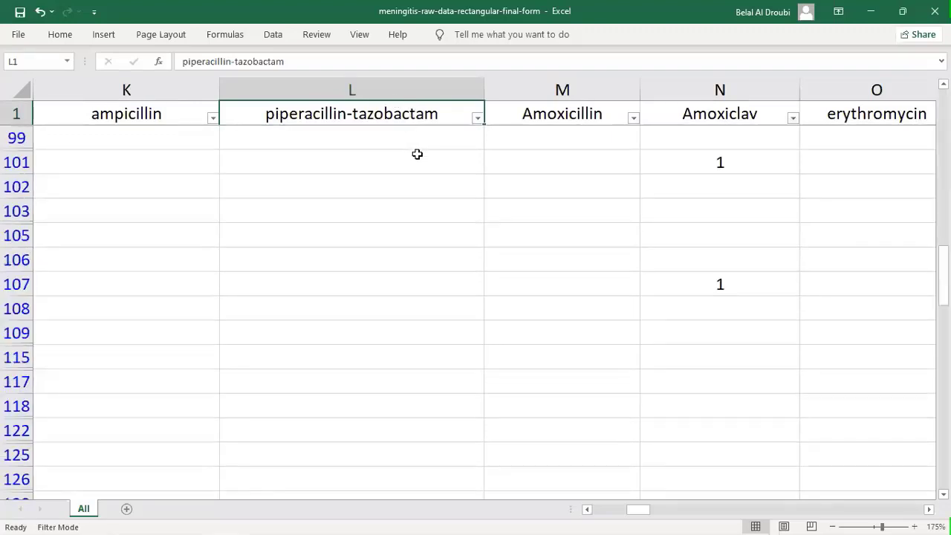
scroll(408, 153, "down", 10)
scroll(409, 171, "down", 7)
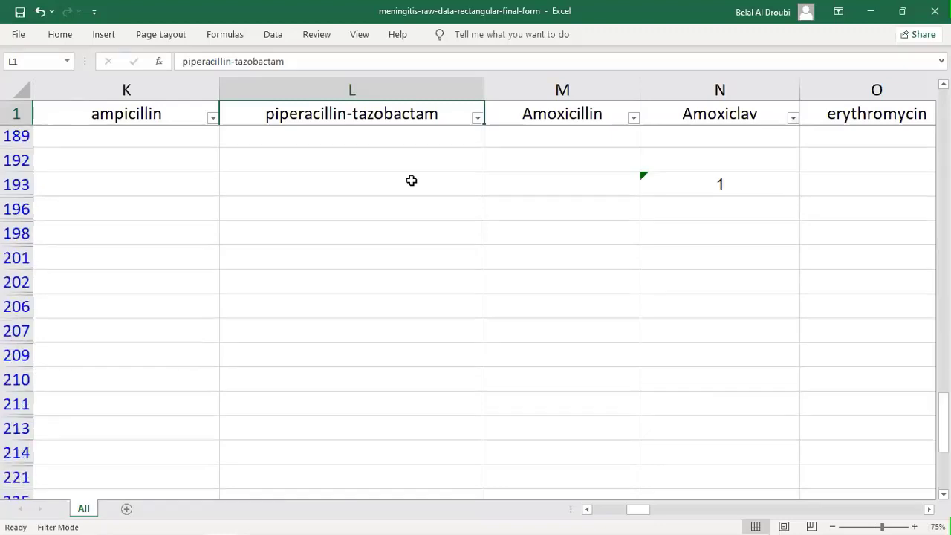
scroll(446, 171, "up", 4)
scroll(483, 152, "up", 10)
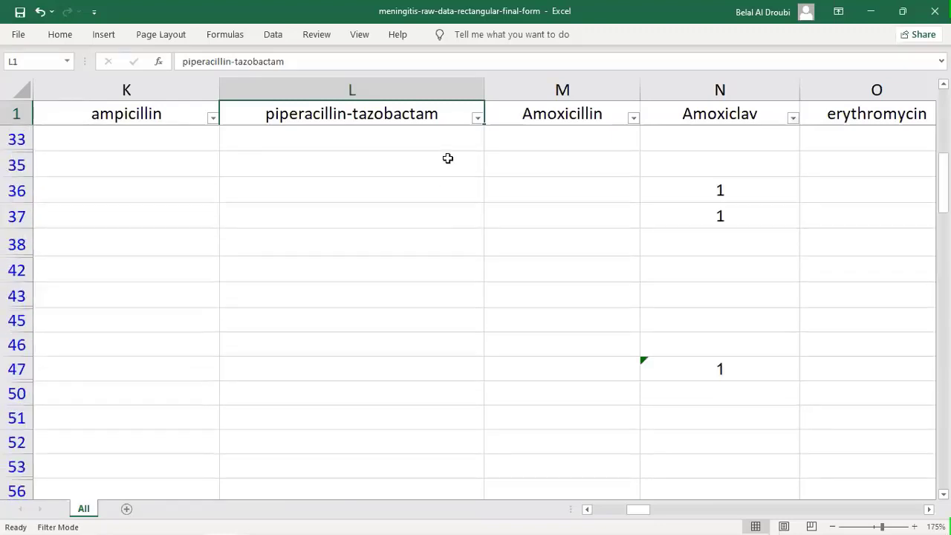
scroll(520, 147, "up", 3)
scroll(717, 150, "up", 3)
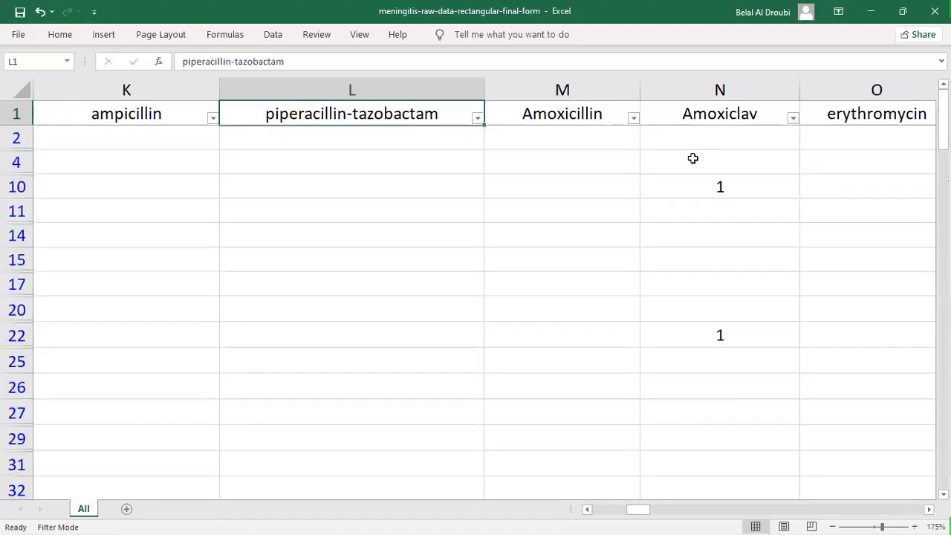
Step: Examine the Amoxiclav column for patients coded 1, including rows 10 and 22
scroll(662, 152, "right", 1)
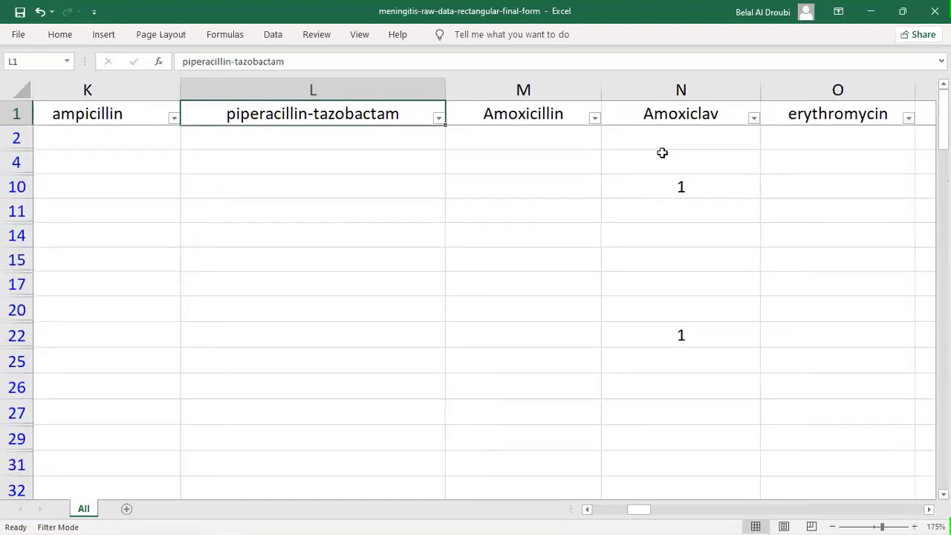
scroll(741, 153, "left", 1)
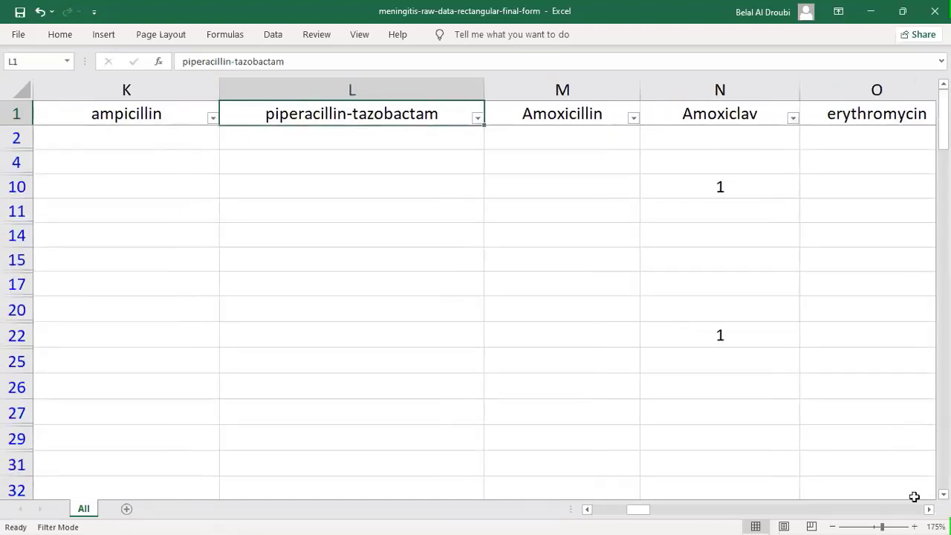
scroll(564, 505, "right", 3)
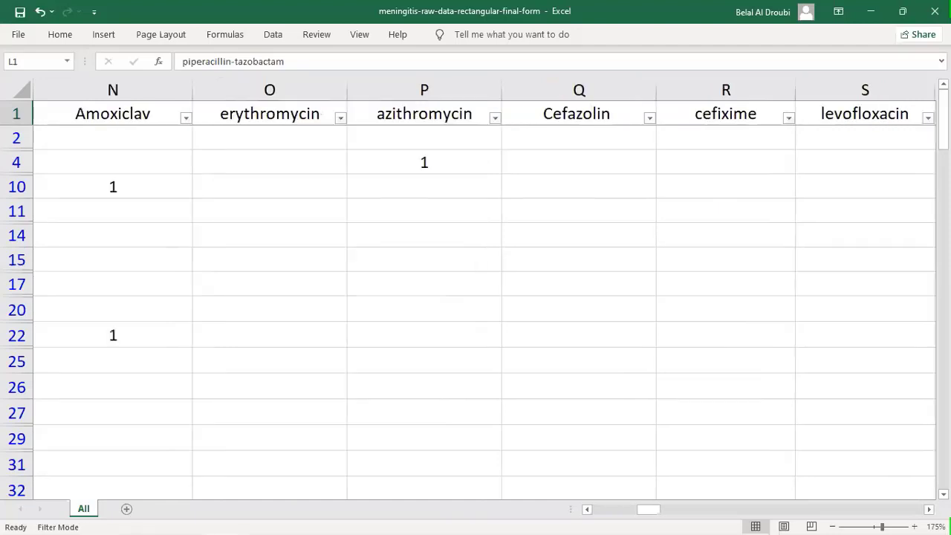
left_click(127, 184)
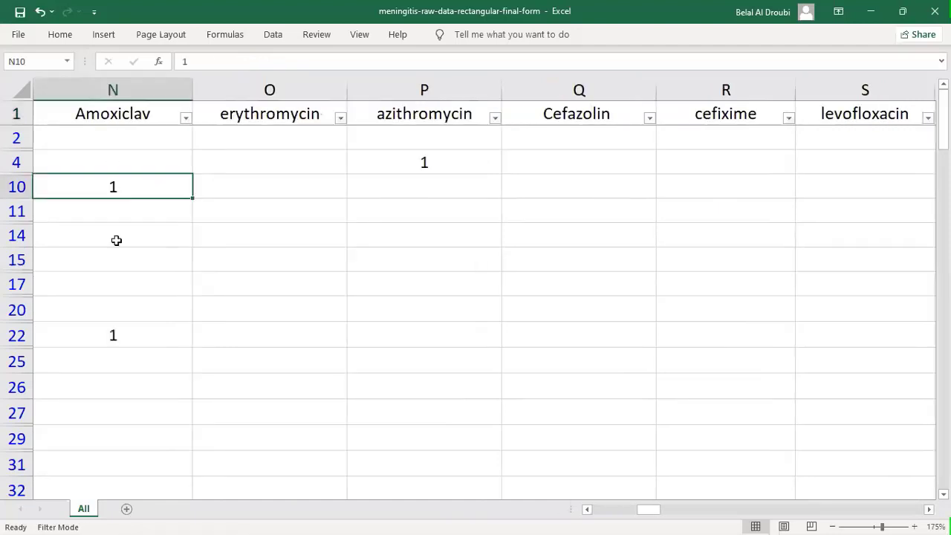
left_click(103, 324)
scroll(106, 319, "down", 6)
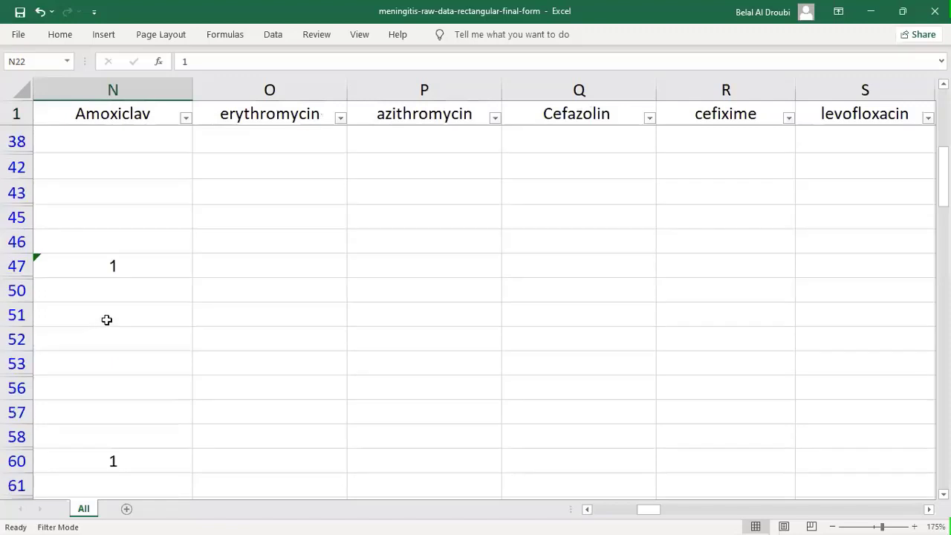
scroll(106, 314, "up", 4)
scroll(342, 123, "up", 3)
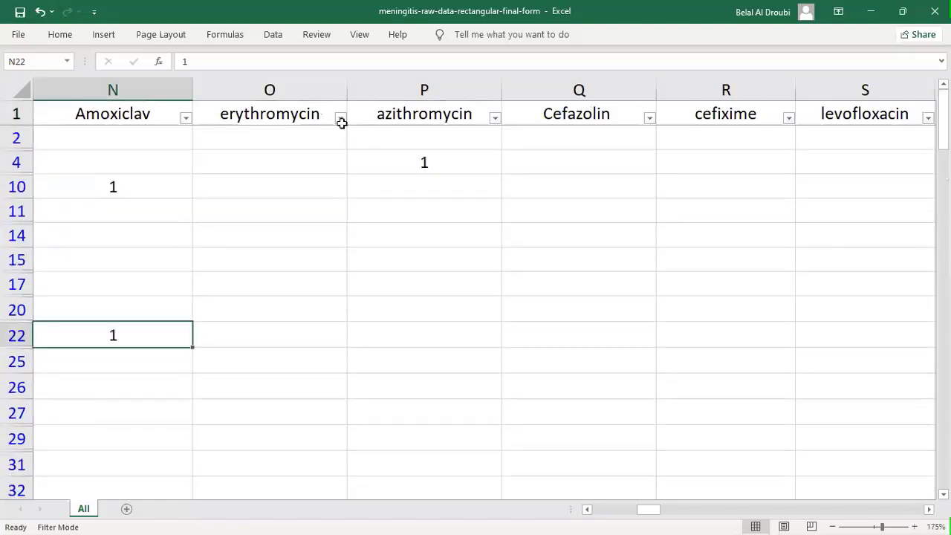
Step: Go to the clinical presentation columns and examine the Age at presentation values
scroll(346, 135, "down", 1)
scroll(346, 134, "right", 6)
scroll(346, 134, "right", 3)
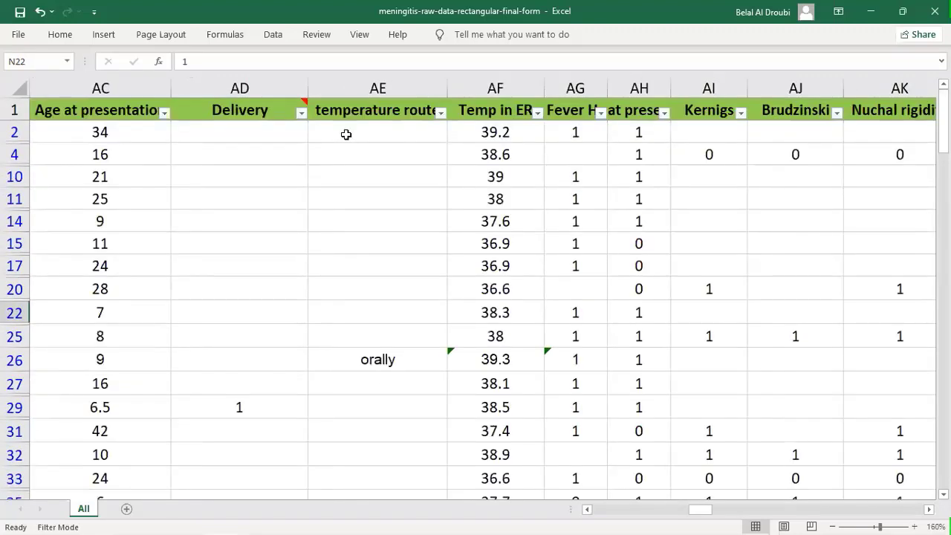
scroll(126, 122, "down", 1)
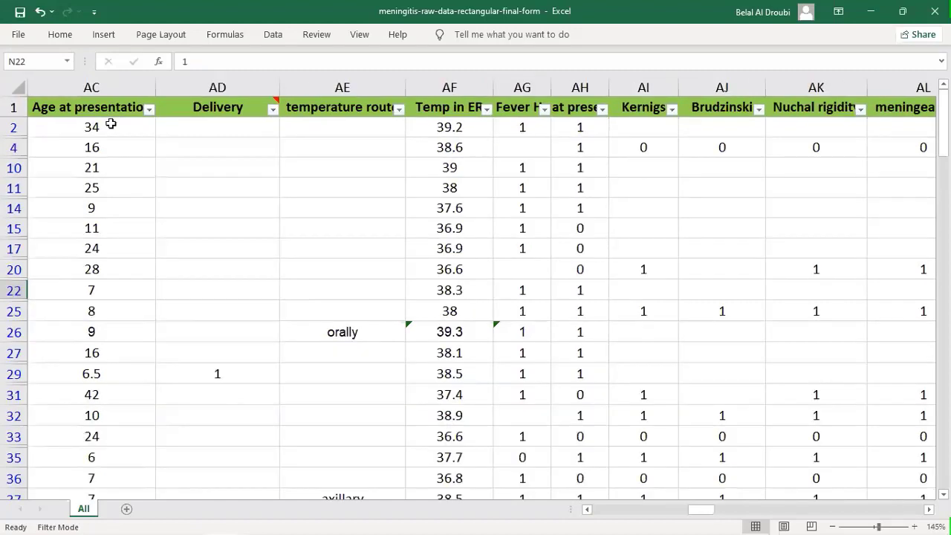
left_click(126, 134)
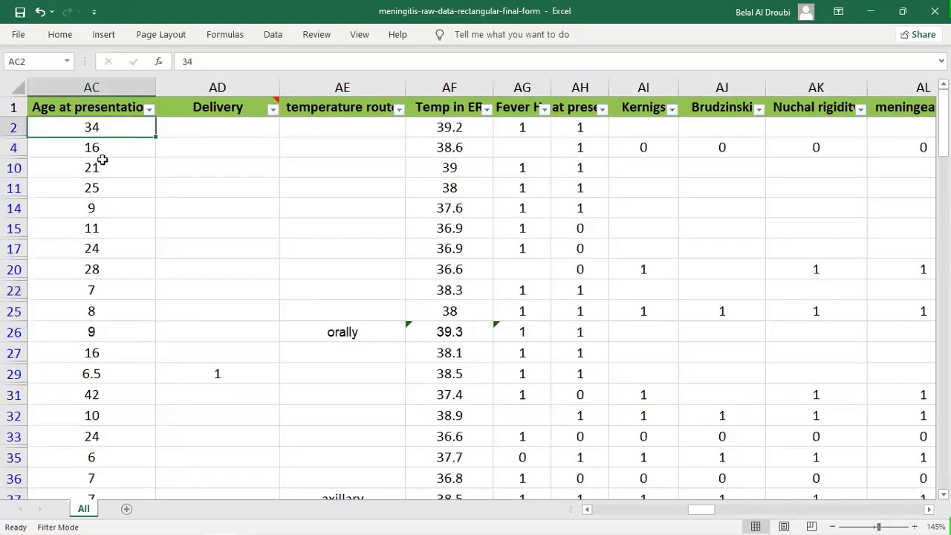
scroll(99, 156, "up", 1)
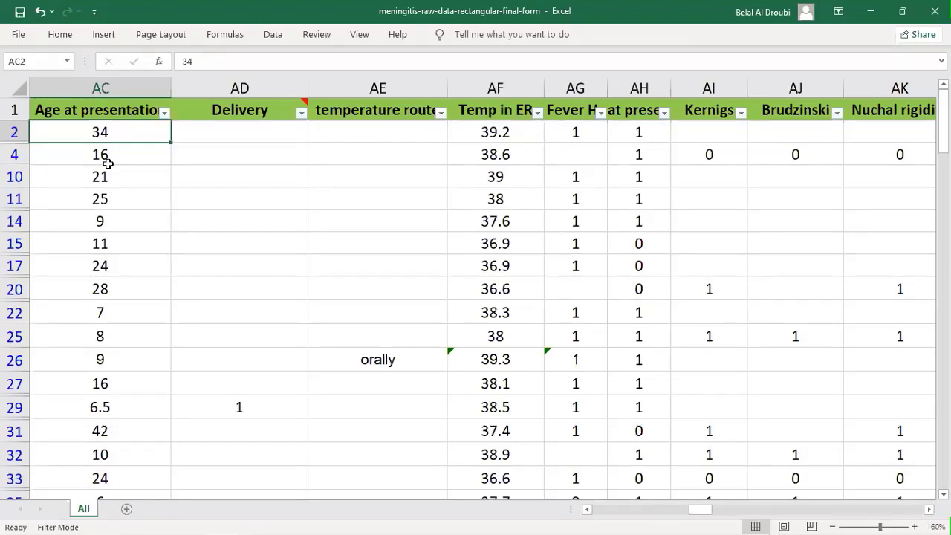
scroll(364, 182, "down", 1)
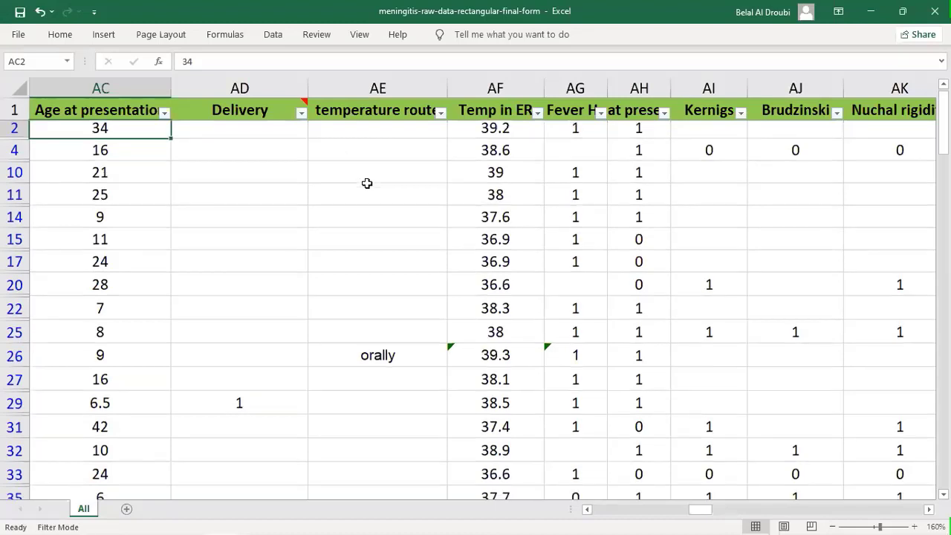
scroll(416, 149, "up", 1)
Step: Examine the first patient's Temp in ER value and fever history code
left_click(480, 134)
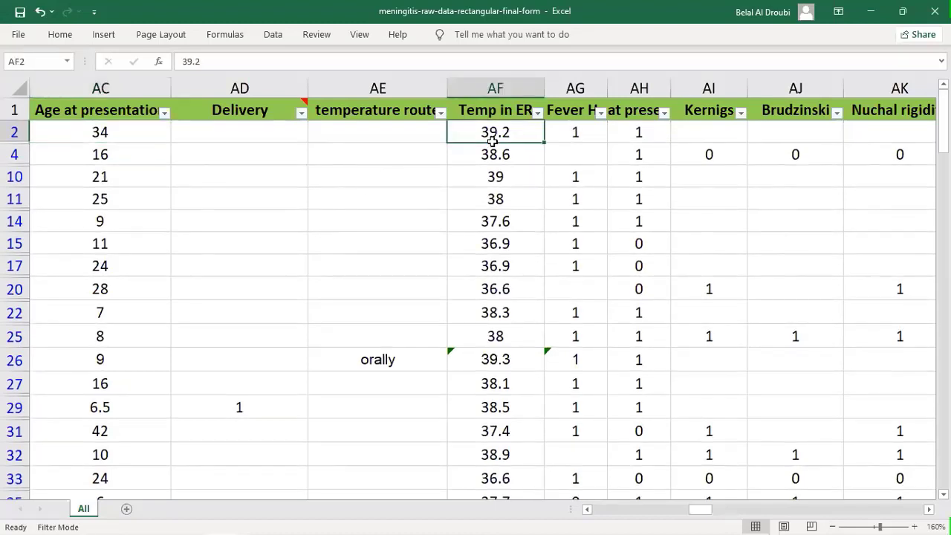
scroll(569, 156, "up", 3, "ctrl")
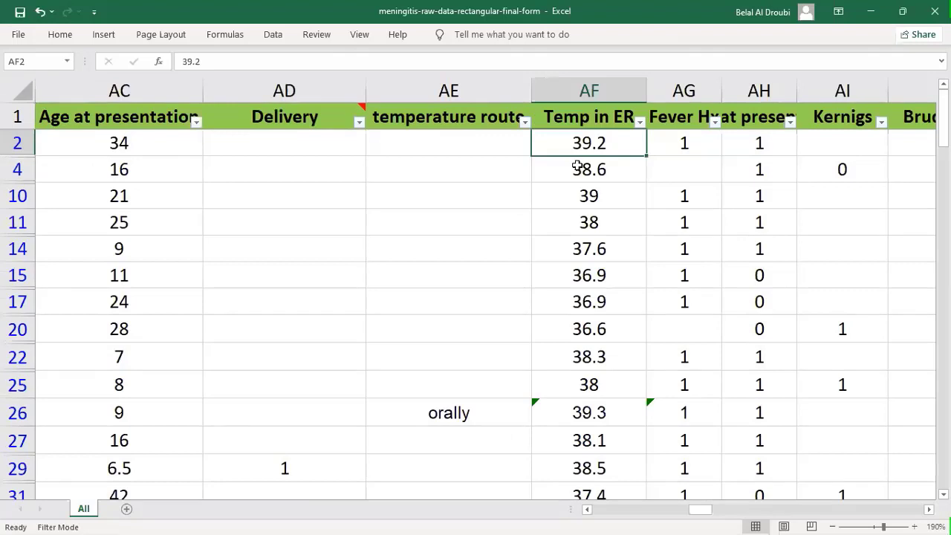
scroll(145, 144, "right", 3)
left_click(187, 142)
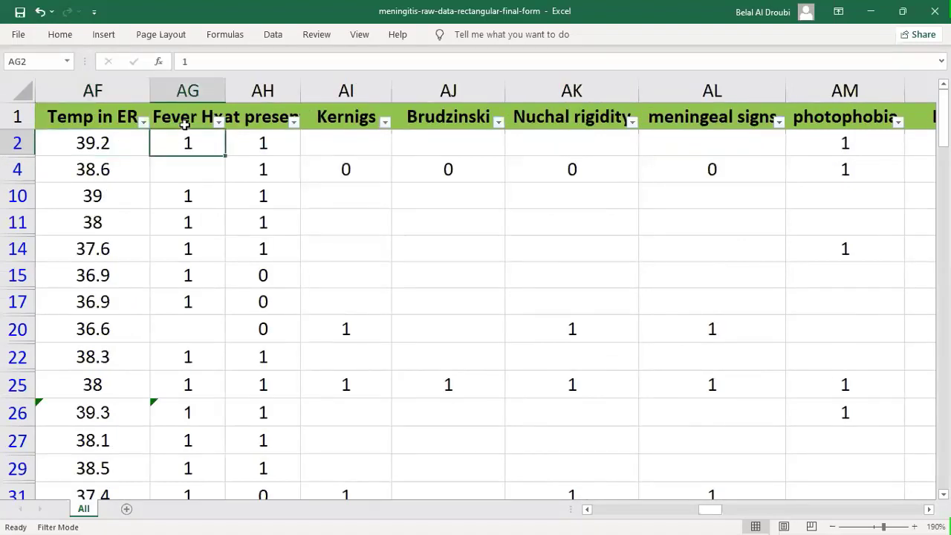
Step: Examine the first patient's entry in the fever history column again
key("Up")
left_click(183, 147)
scroll(375, 221, "down", 1)
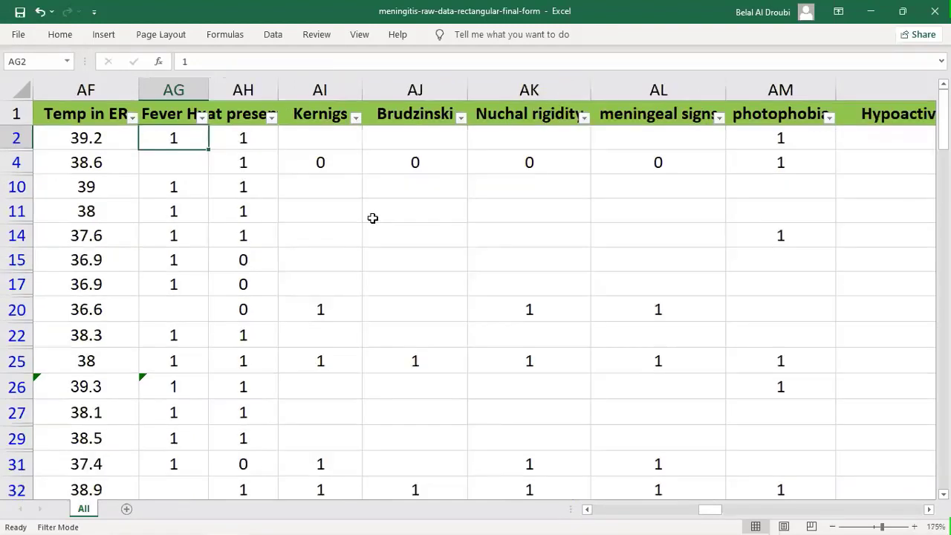
scroll(357, 198, "down", 1)
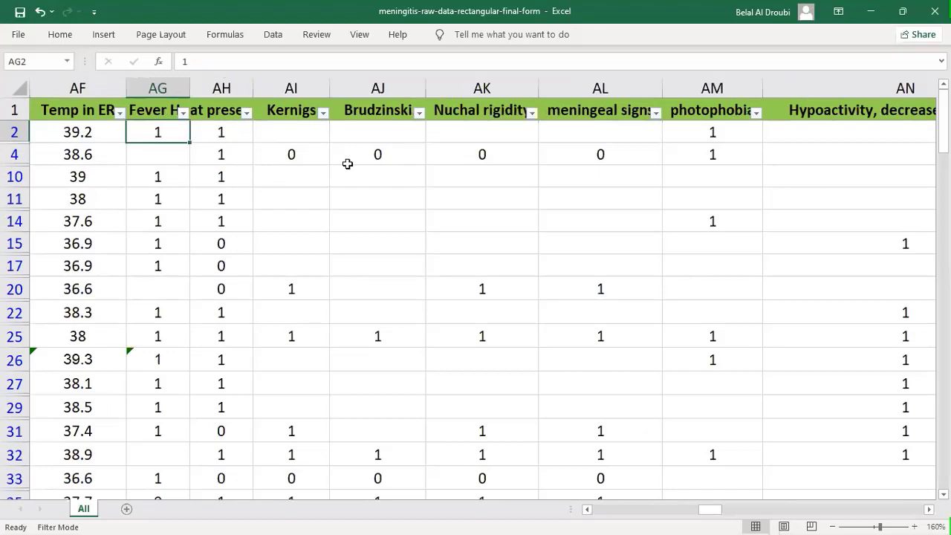
Step: Look across the symptom columns and examine the formula behind the meningeal signs value in row 4
scroll(349, 163, "right", 5)
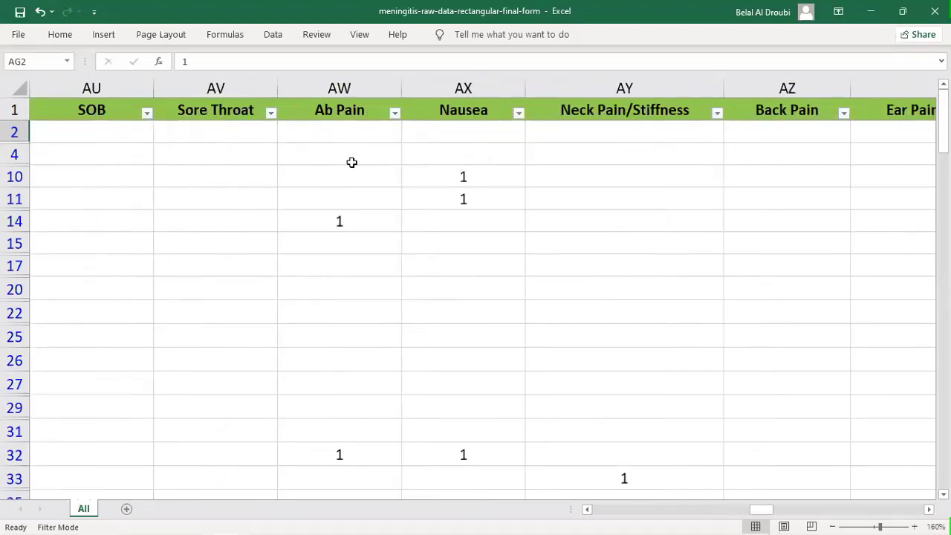
scroll(352, 162, "left", 4)
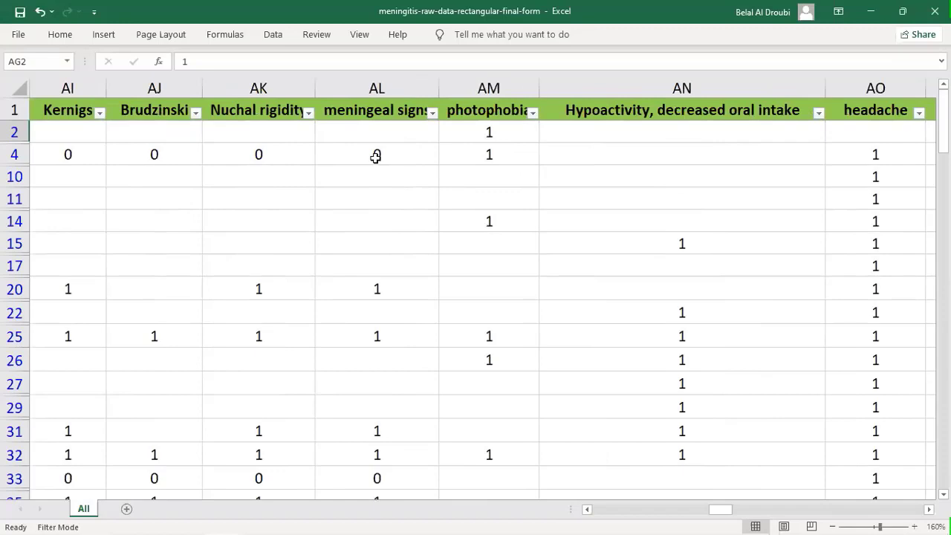
scroll(380, 168, "up", 1)
scroll(385, 177, "down", 2)
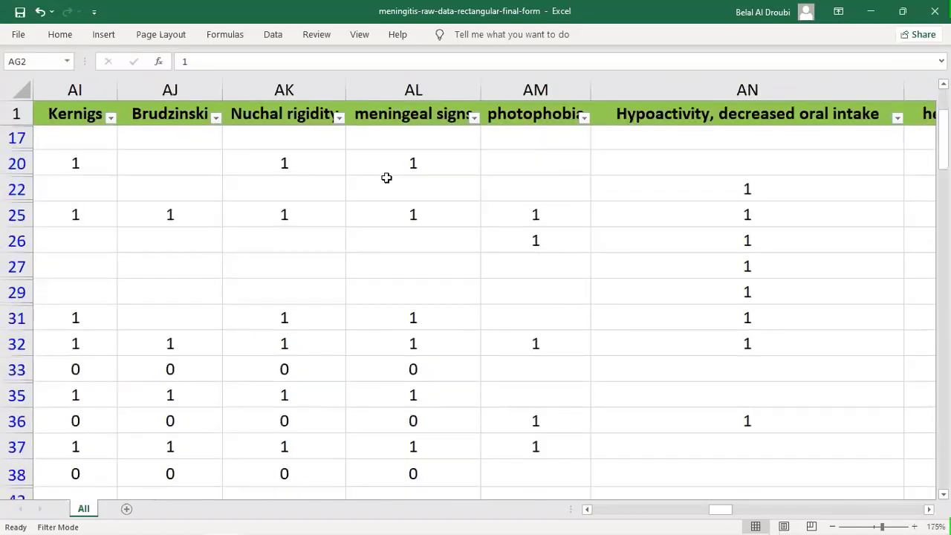
scroll(418, 164, "up", 2)
left_click(414, 165)
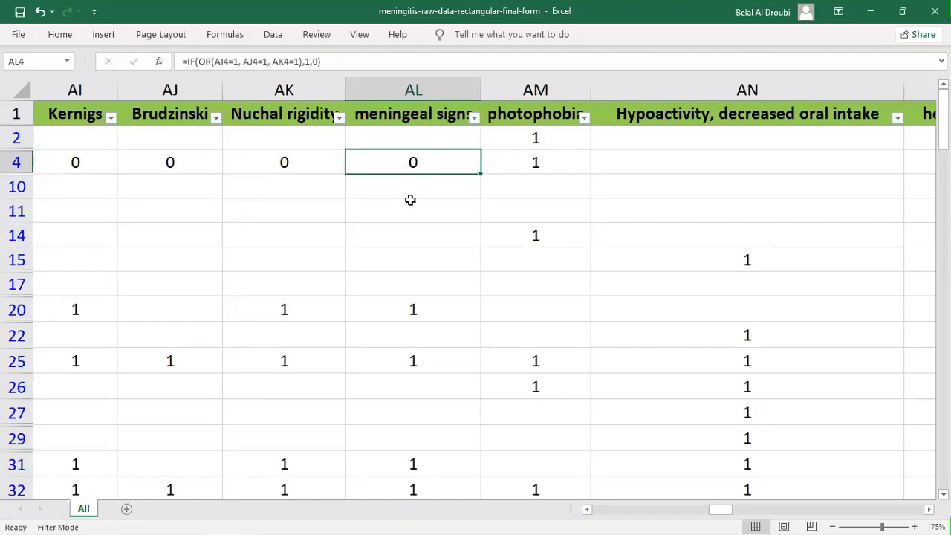
Step: Compare the Brudzinski entries of the patients in rows 25 and 4
scroll(352, 170, "left", 3)
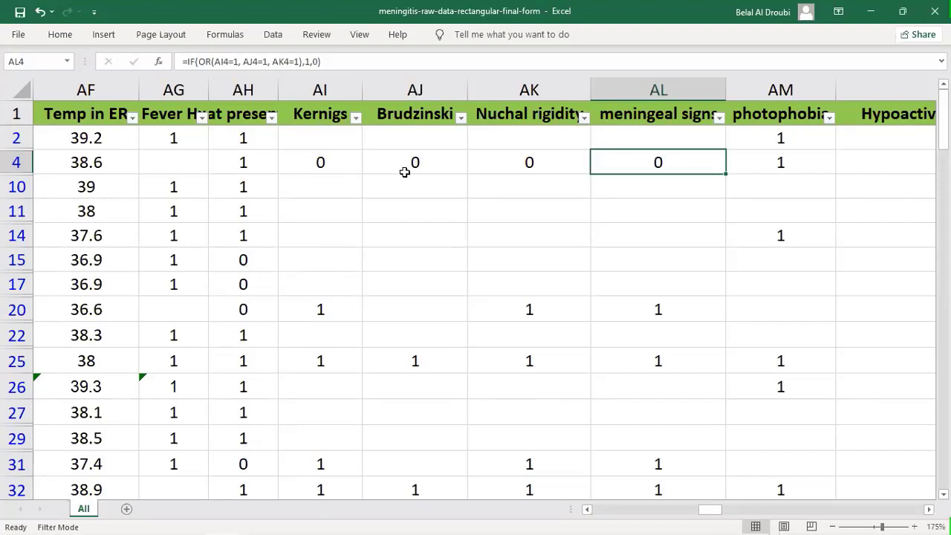
left_click(425, 373)
scroll(424, 376, "down", 1)
scroll(451, 164, "up", 1)
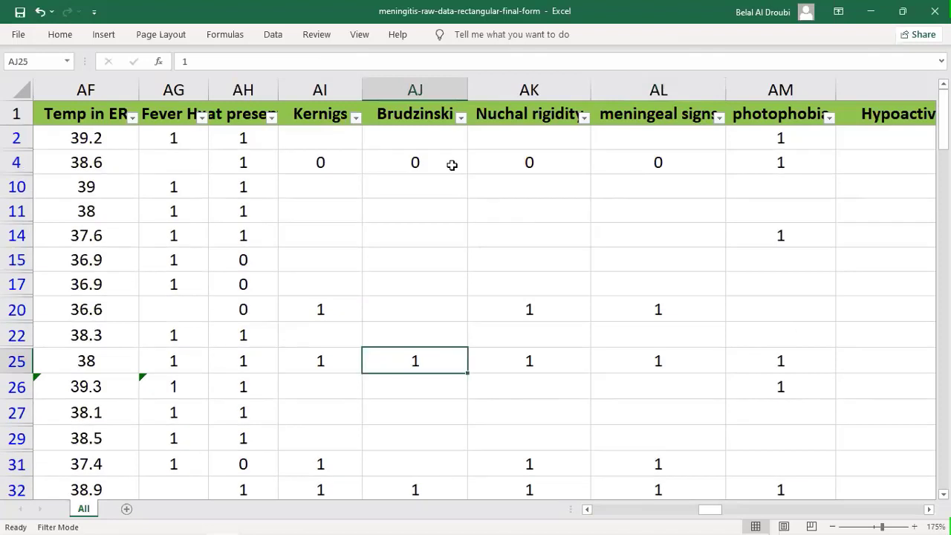
scroll(451, 165, "up", 1, "ctrl")
left_click(458, 175)
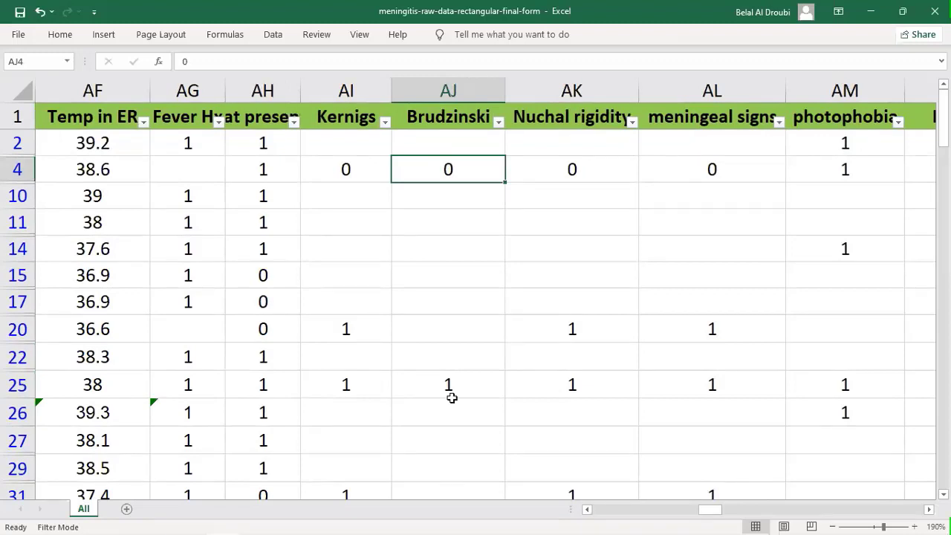
Step: Examine the empty Brudzinski cells between the coded patients, including rows 26 to 27 and row 2
left_click_drag(448, 196, 439, 349)
scroll(446, 303, "down", 2)
left_click_drag(448, 253, 439, 335)
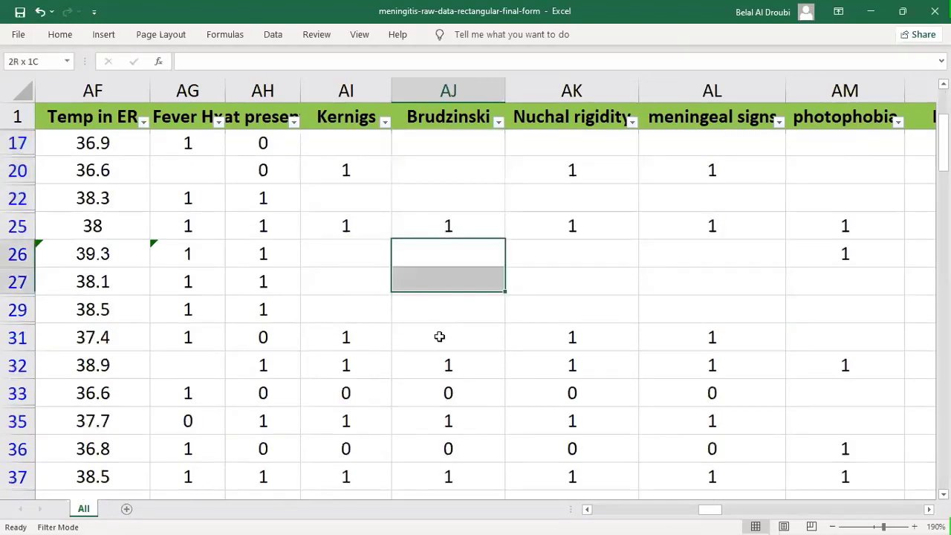
scroll(464, 249, "up", 2)
left_click(442, 139)
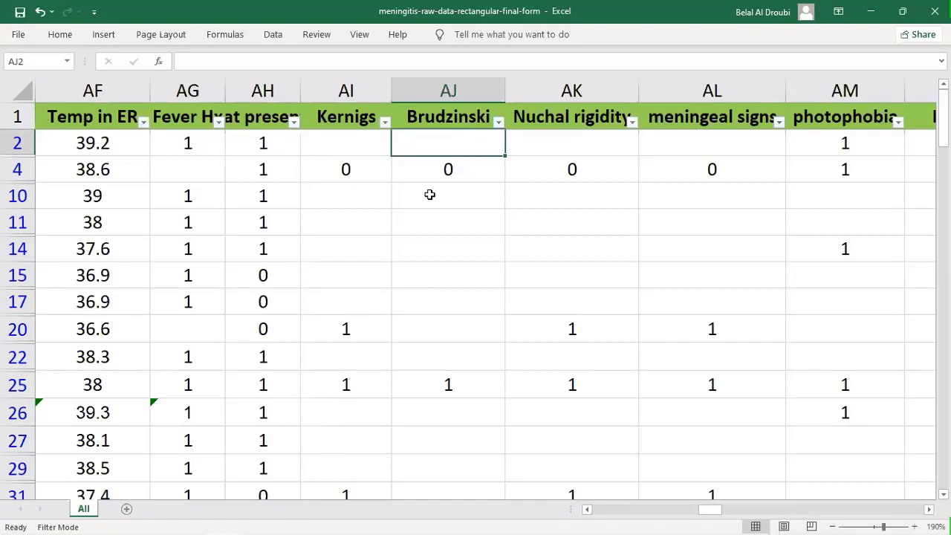
Step: Select the empty Brudzinski cells from row 10 to row 22 to examine the missing data
left_click_drag(430, 195, 461, 334)
left_click(463, 298)
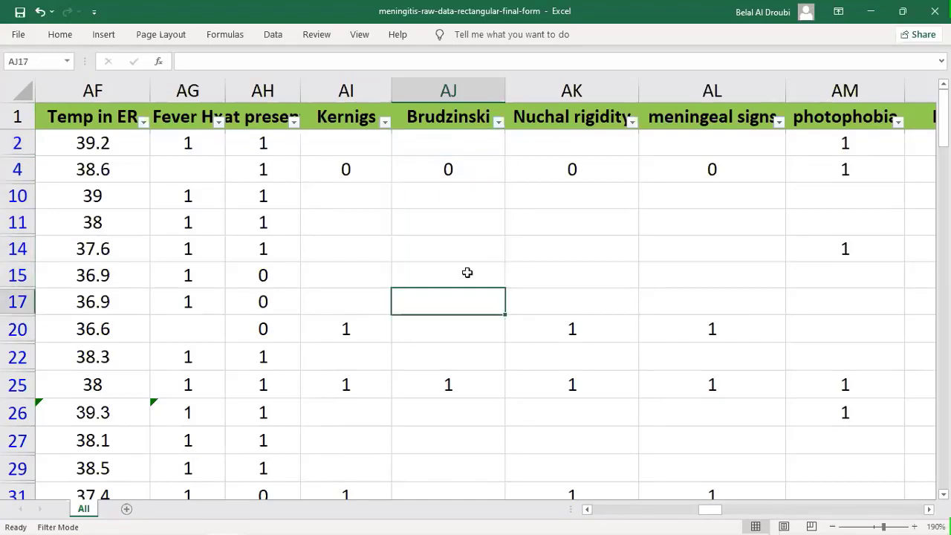
scroll(466, 273, "up", 1, "ctrl")
scroll(522, 223, "up", 1, "ctrl")
left_click(522, 223)
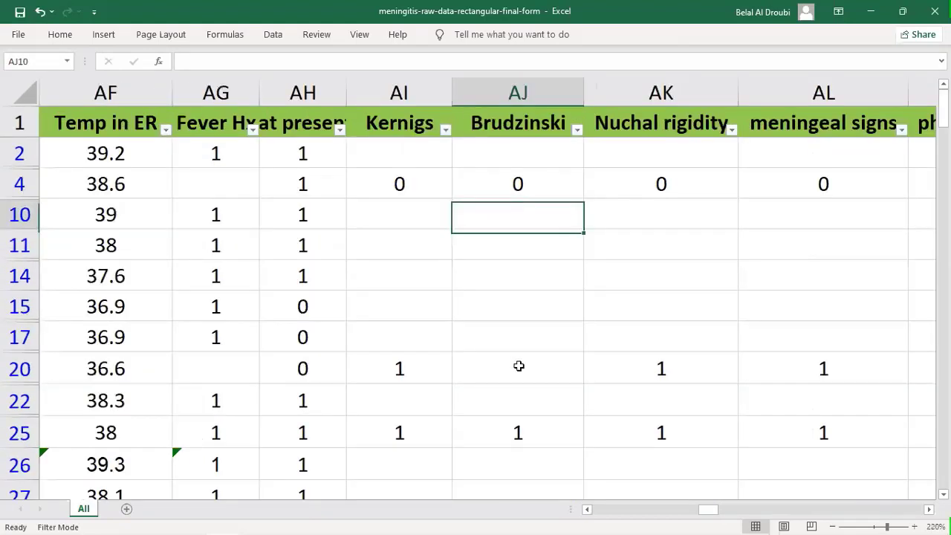
left_click(535, 385, "shift")
scroll(535, 385, "down", 2, "ctrl")
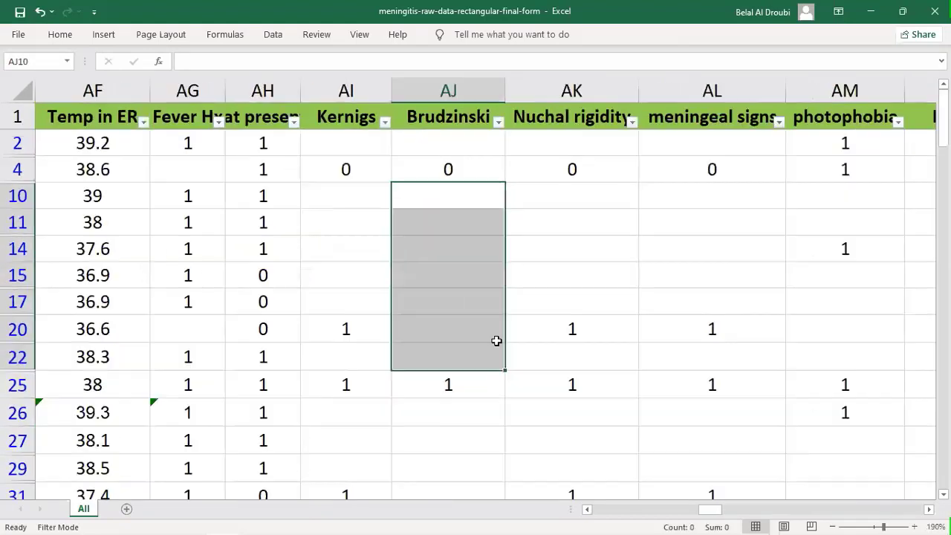
scroll(444, 289, "down", 1, "ctrl")
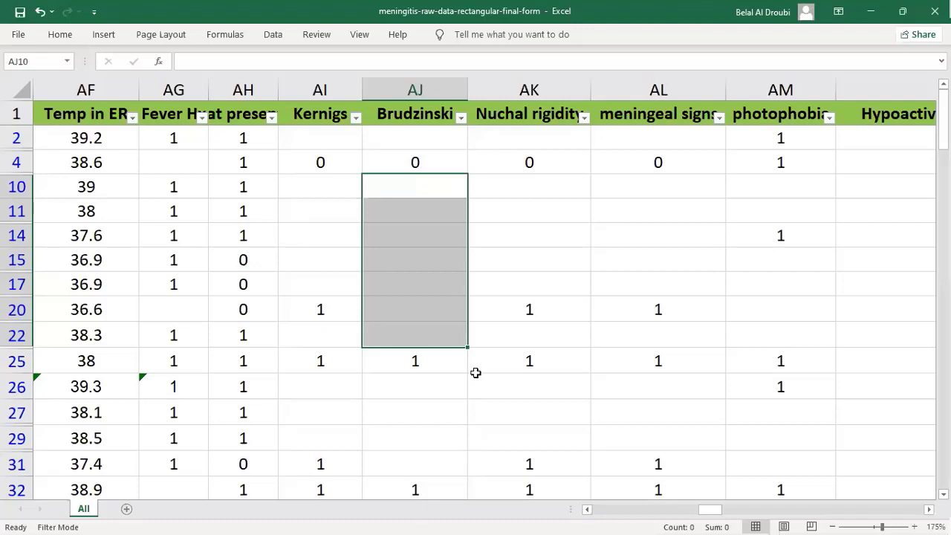
Step: Check the Kernigs to meningeal signs columns down the patient rows for gaps, and highlight the empty block in rows 11 to 15
scroll(514, 226, "down", 2, "ctrl")
left_click_drag(516, 206, 560, 238)
scroll(723, 317, "down", 5)
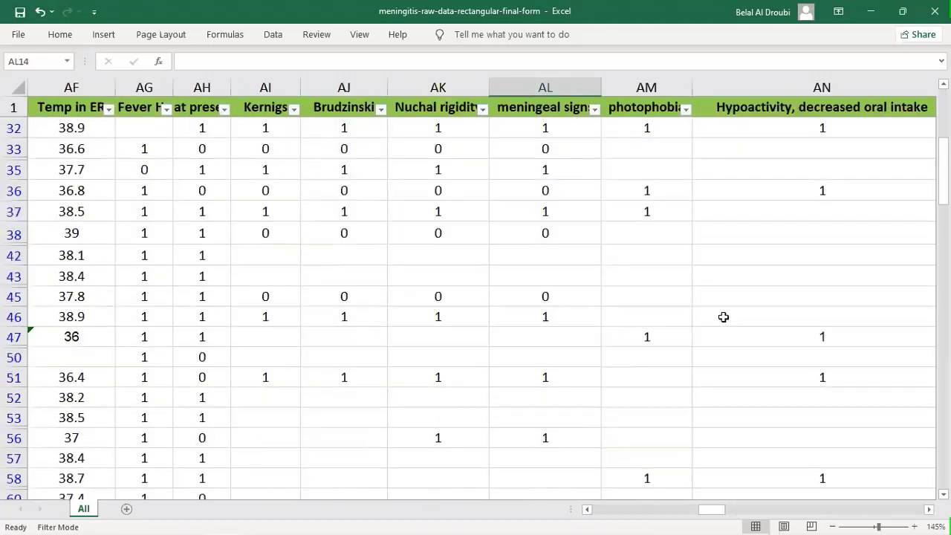
left_click(741, 234)
left_click(342, 420)
scroll(361, 353, "up", 4)
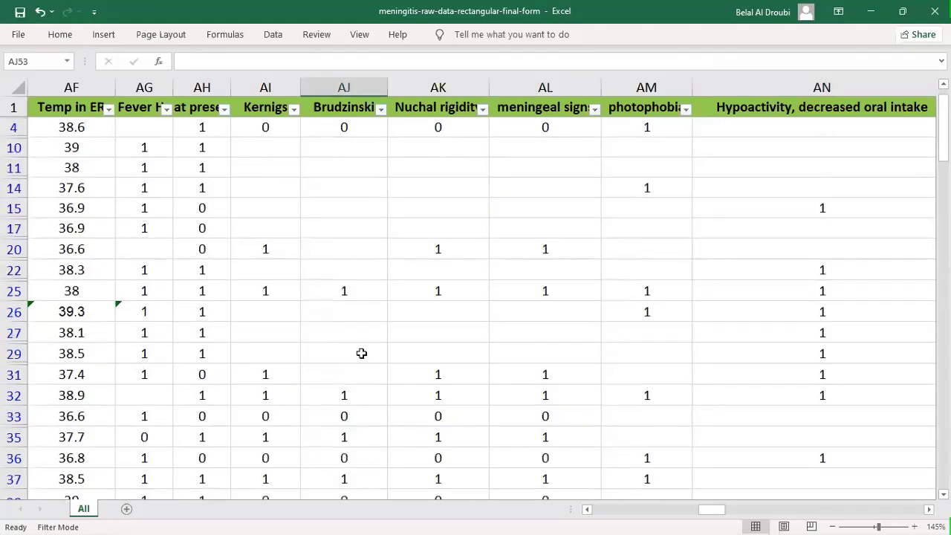
scroll(439, 210, "up", 1)
left_click_drag(511, 187, 293, 229)
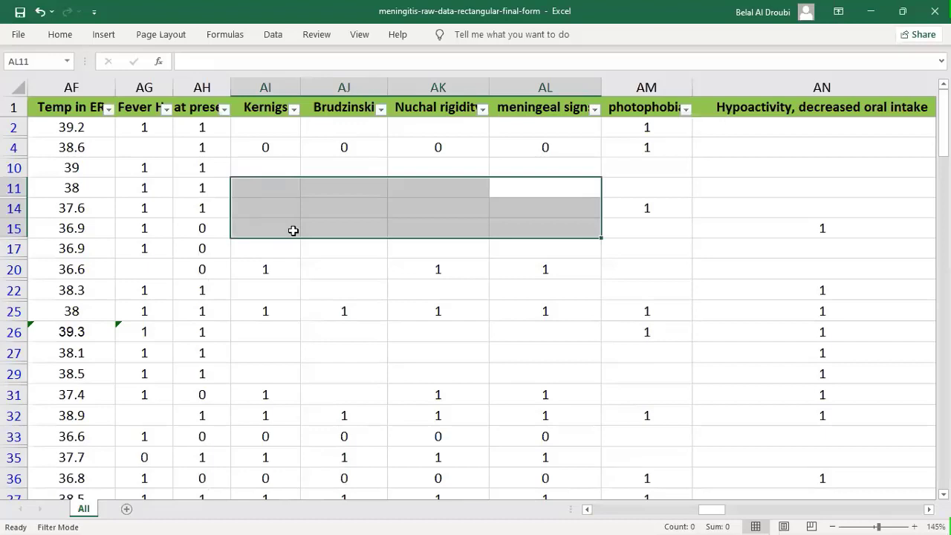
left_click(307, 232)
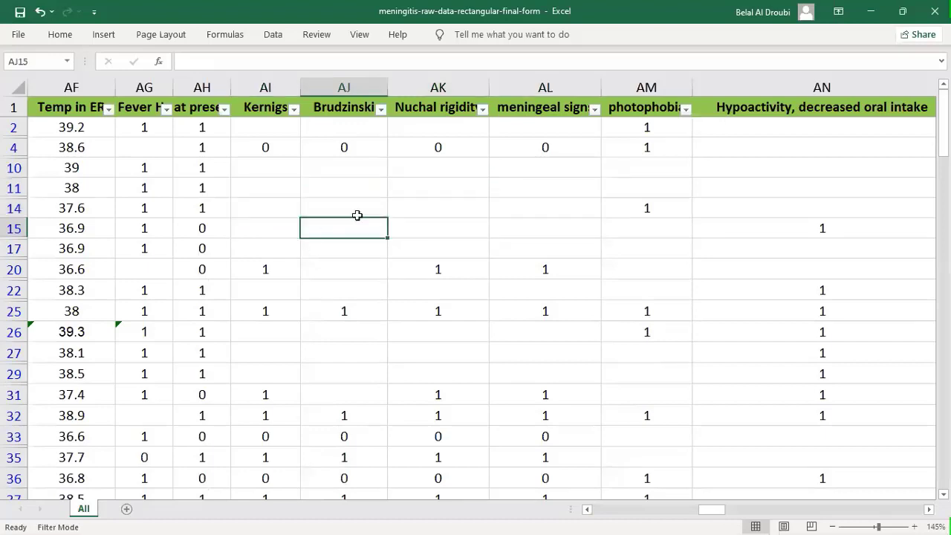
Step: Highlight Brudzinski rows 10 to 22 again and examine the Brudzinski and Nuchal rigidity column headings
scroll(357, 216, "up", 2)
scroll(375, 223, "down", 1)
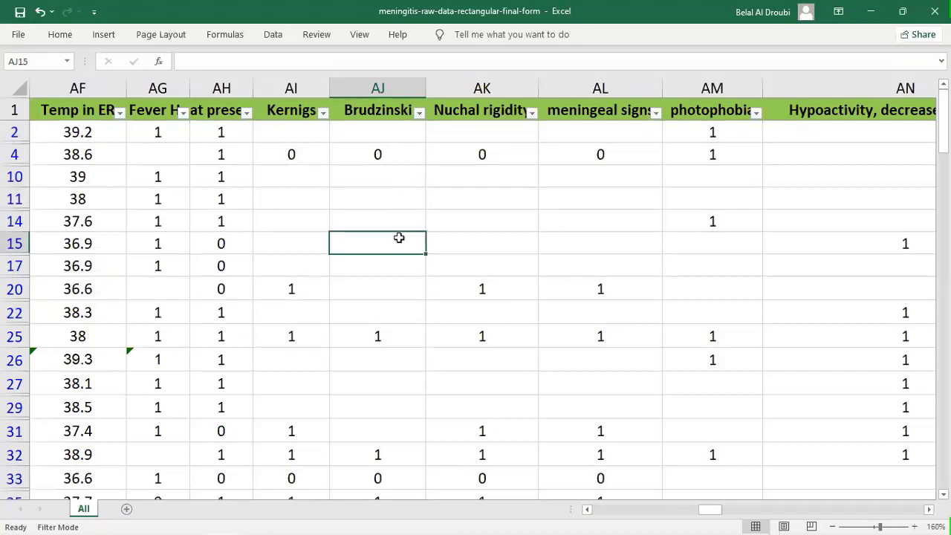
left_click_drag(379, 176, 383, 308)
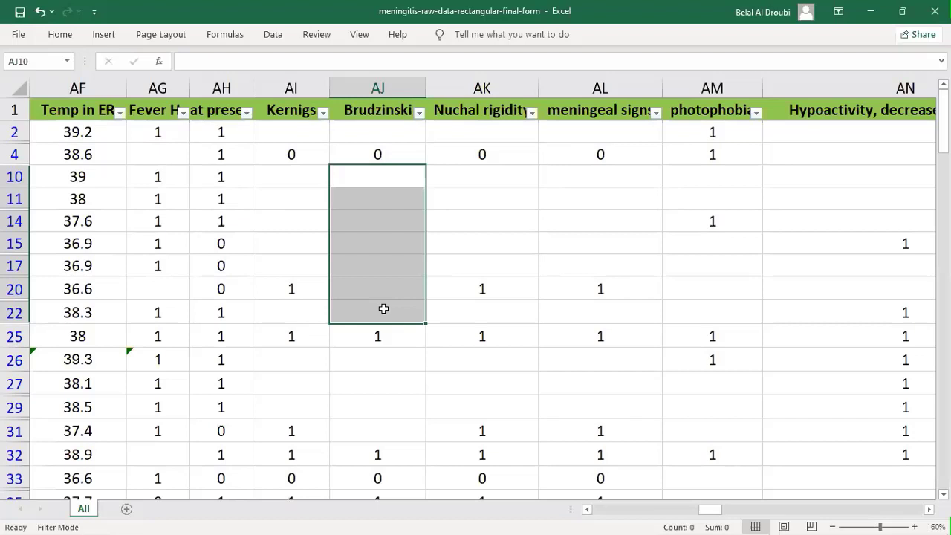
left_click(380, 113)
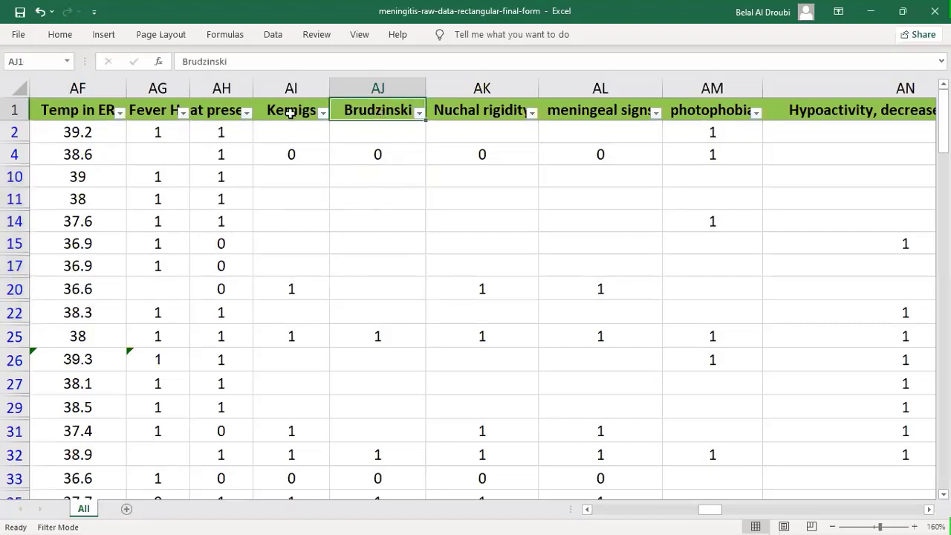
left_click(468, 111)
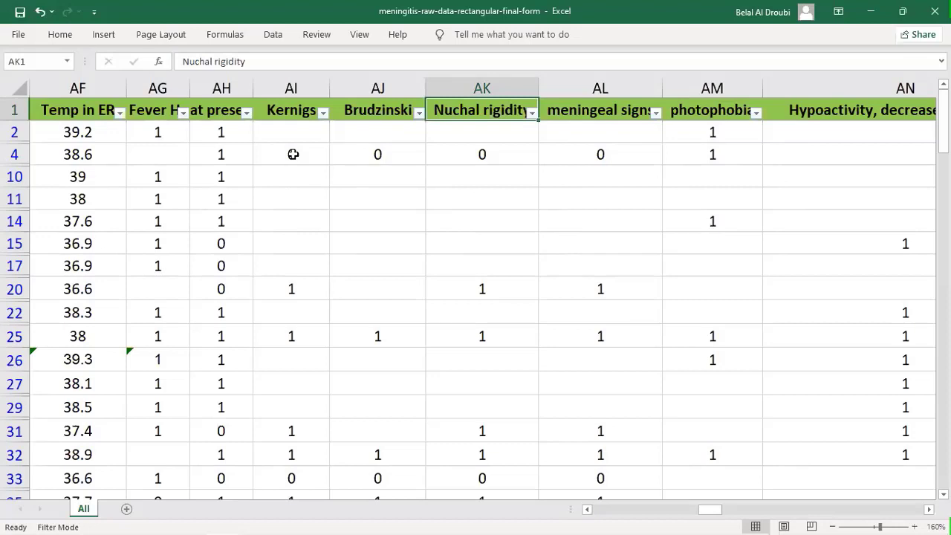
Step: Compare the Nuchal rigidity codes in rows 4 and 20 with the empty cells in rows 10 to 17
scroll(342, 155, "down", 2)
left_click_drag(370, 162, 381, 230)
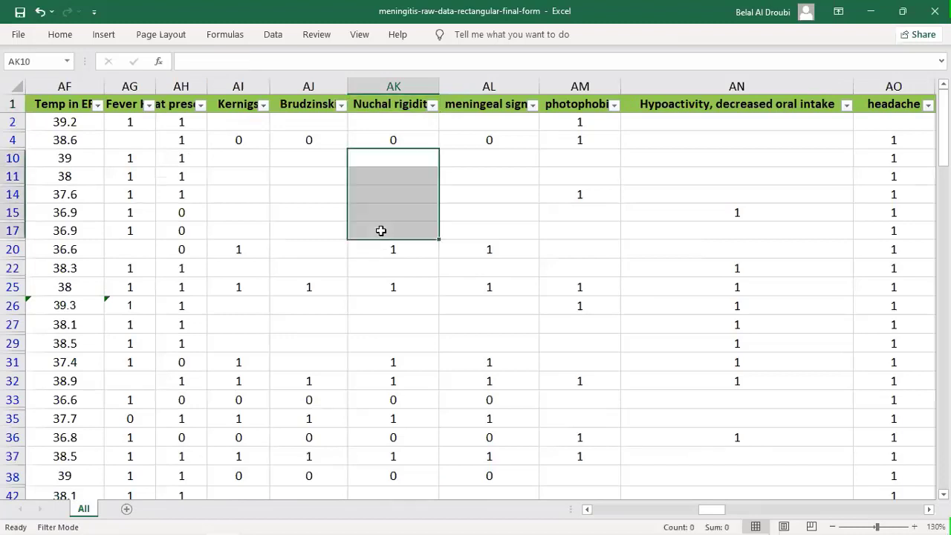
left_click(413, 147)
left_click(404, 249)
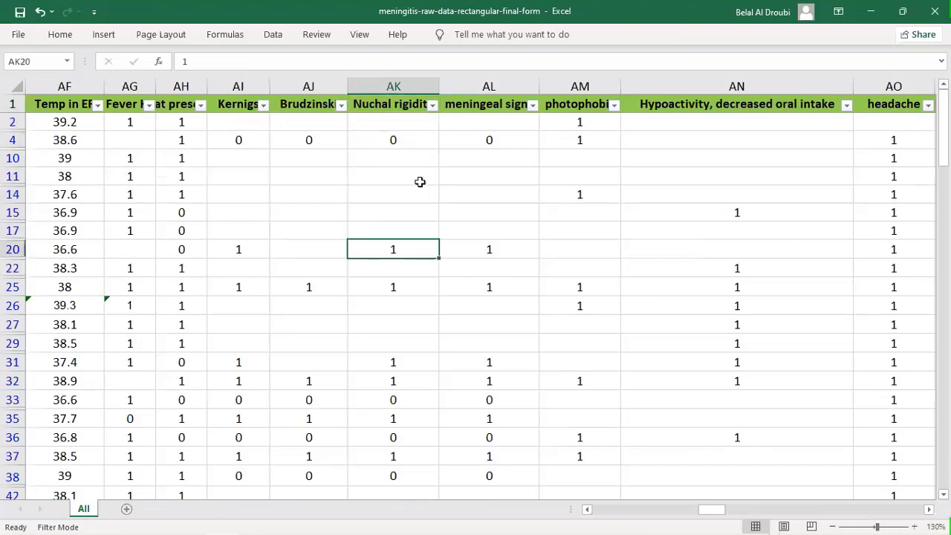
left_click(408, 140)
left_click_drag(406, 161, 399, 219)
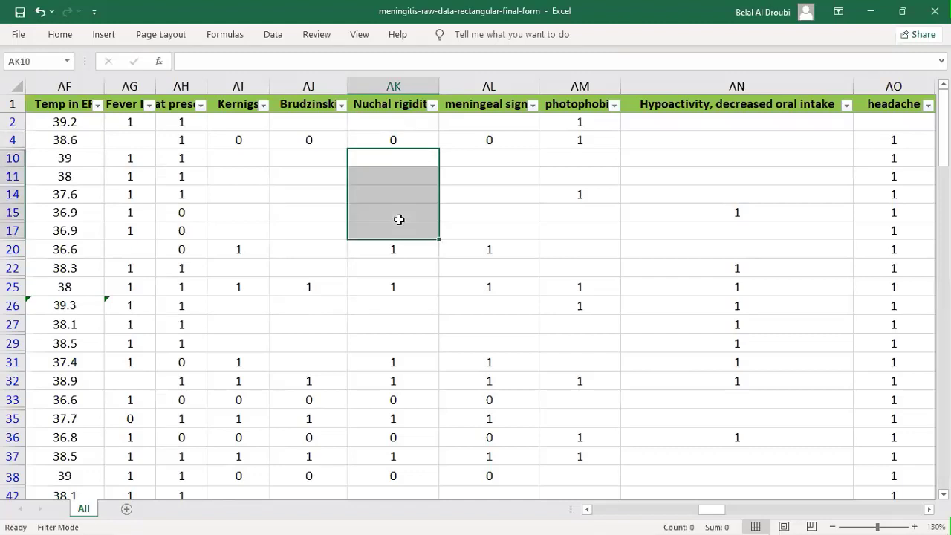
Step: Look through the remaining symptom and laboratory columns, from headache and vomiting to Culture, Organism, ESR and CRP
scroll(414, 204, "right", 3)
scroll(414, 204, "right", 3)
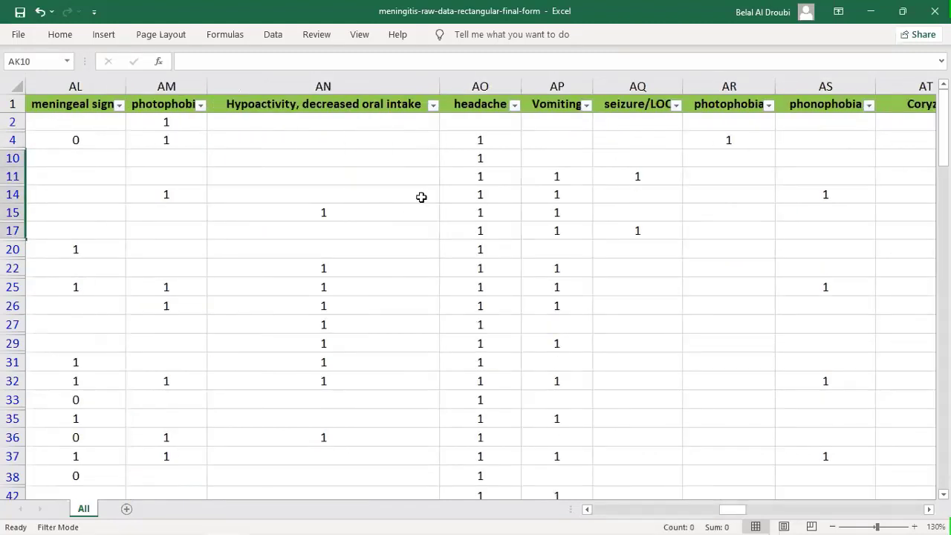
scroll(422, 197, "down", 5)
scroll(421, 197, "up", 5)
scroll(427, 189, "right", 3)
scroll(427, 189, "right", 5)
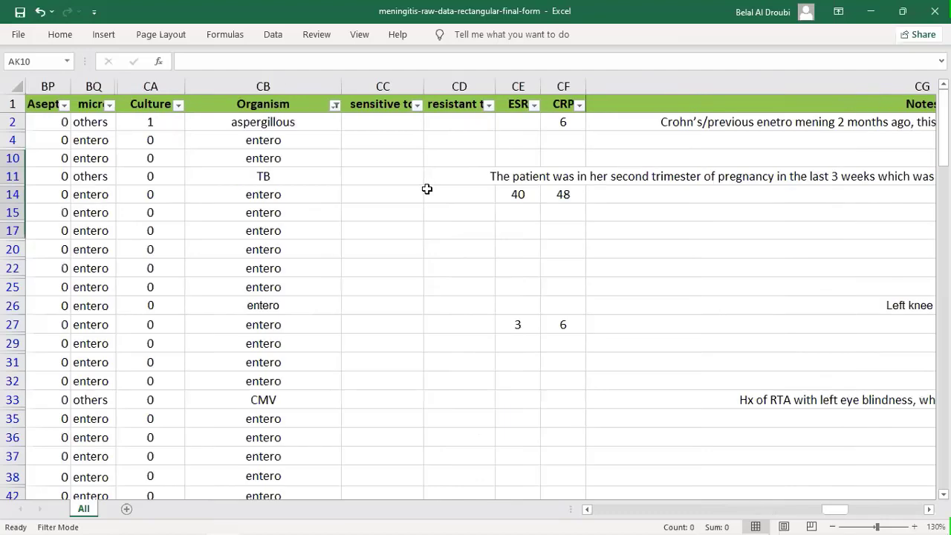
scroll(427, 188, "left", 1)
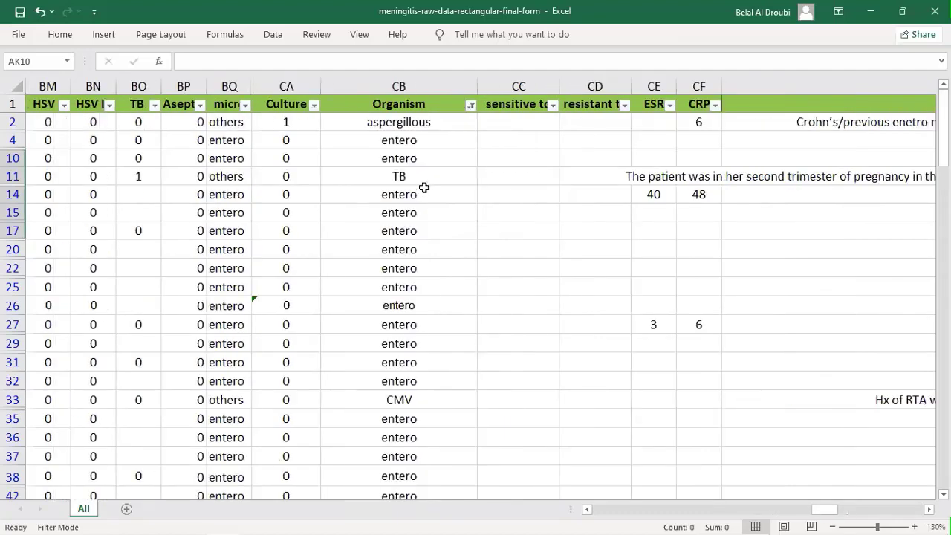
Step: Look through the final columns of the sheet, from Referral and Hospital Name to Inclusion
scroll(424, 188, "right", 2)
scroll(459, 167, "right", 3)
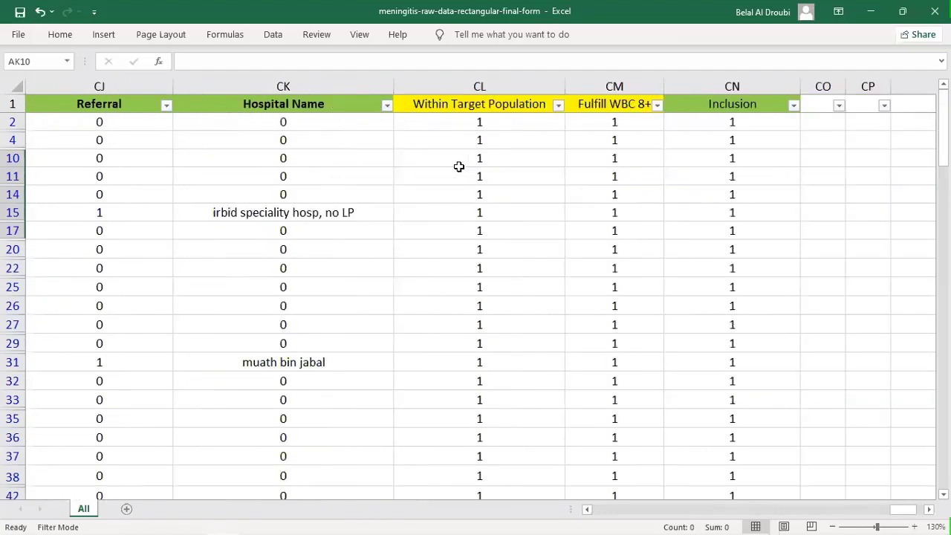
scroll(475, 125, "right", 2)
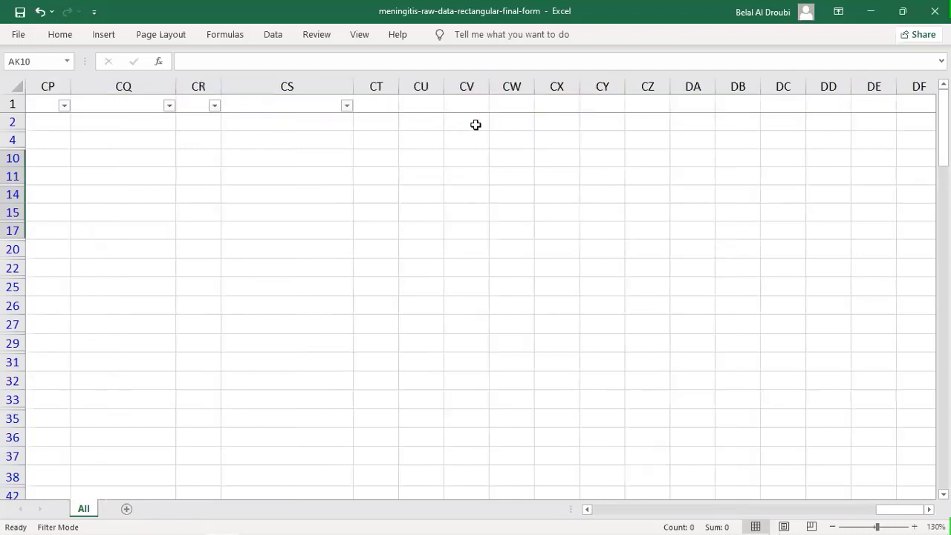
scroll(479, 125, "left", 2)
scroll(529, 121, "right", 1)
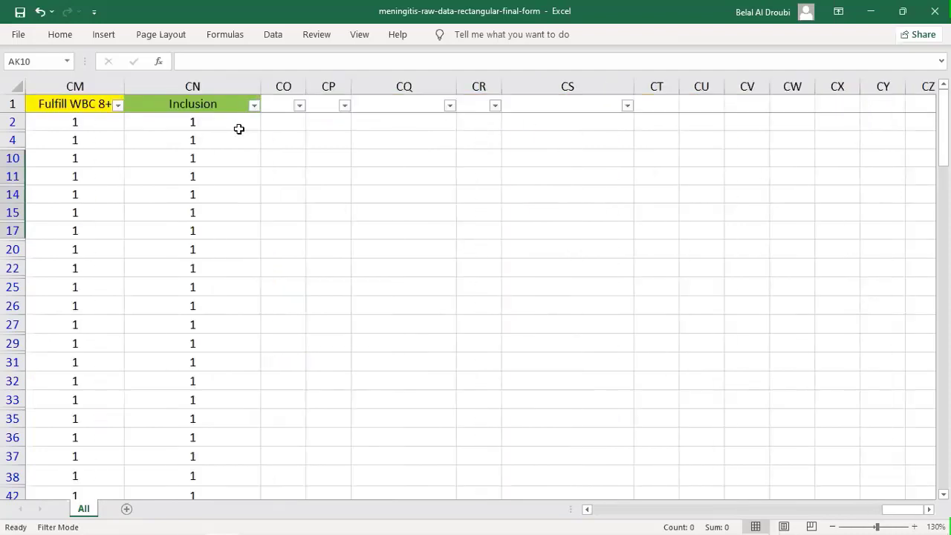
Step: Examine how the Referral, recurrency and immunodeficiency columns are coded for the patients
scroll(239, 129, "left", 2)
scroll(571, 129, "left", 1)
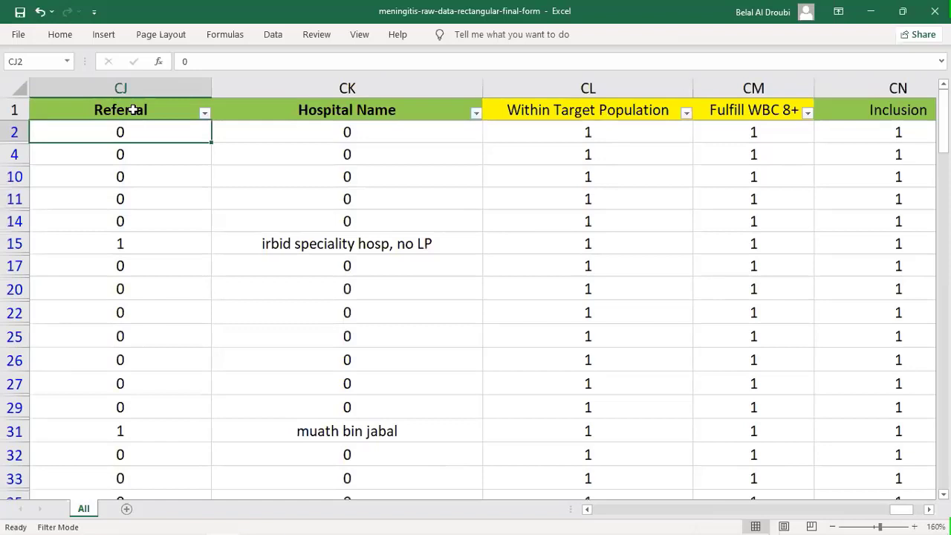
scroll(134, 154, "down", 1)
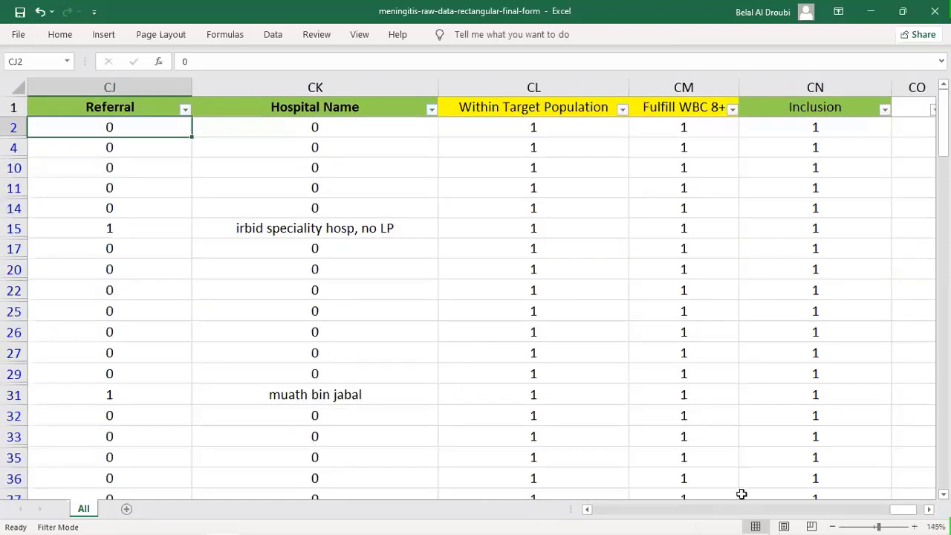
scroll(606, 445, "left", 3)
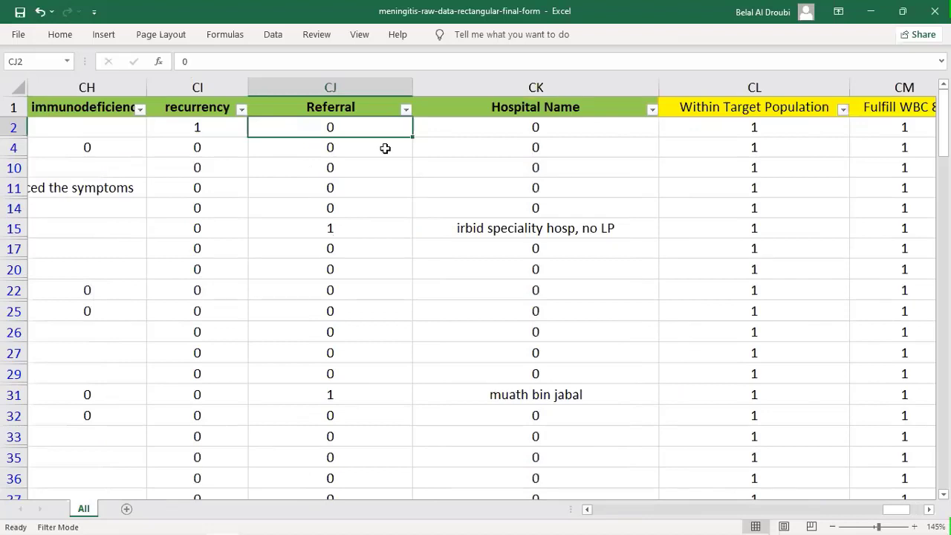
left_click(358, 117)
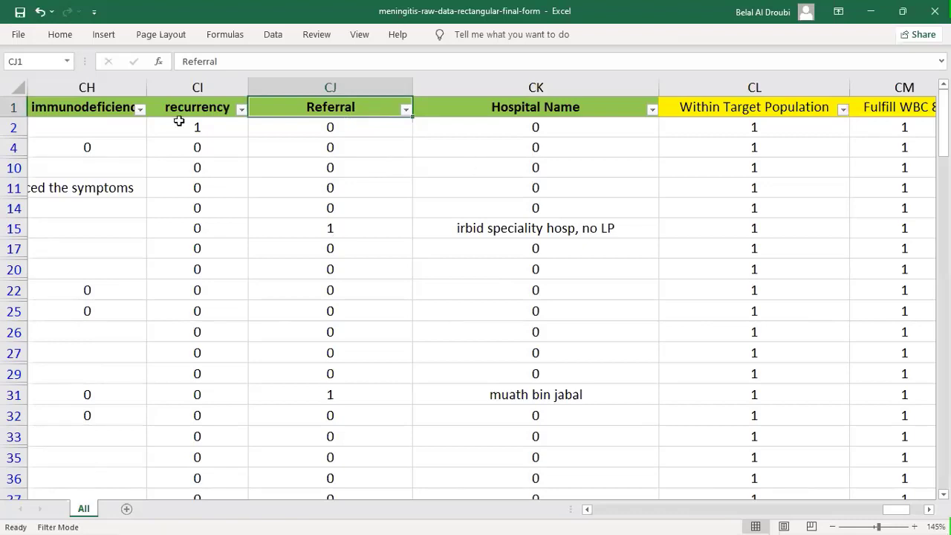
left_click(107, 105)
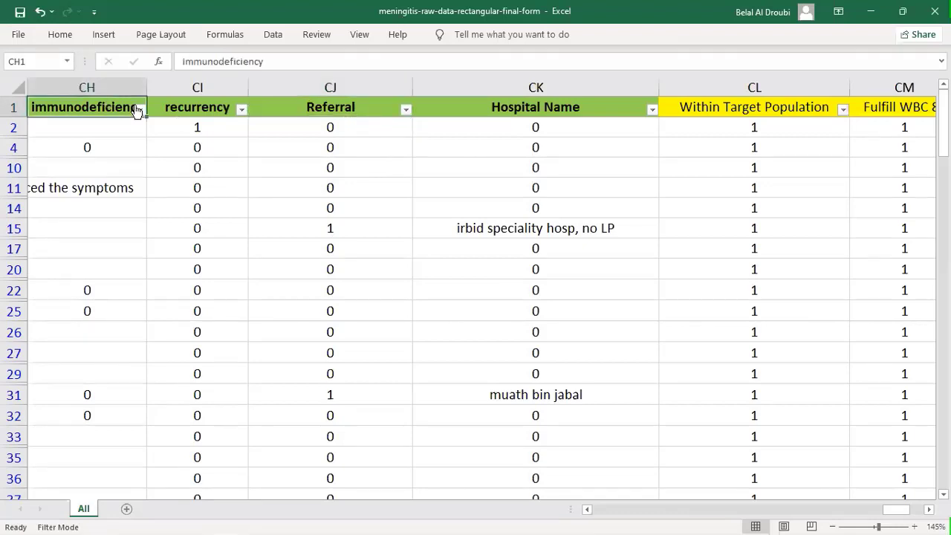
scroll(91, 215, "down", 3)
scroll(345, 80, "up", 3)
Step: Close the workbook without saving the changes and switch to the medical research presentation in Chrome
left_click(935, 11)
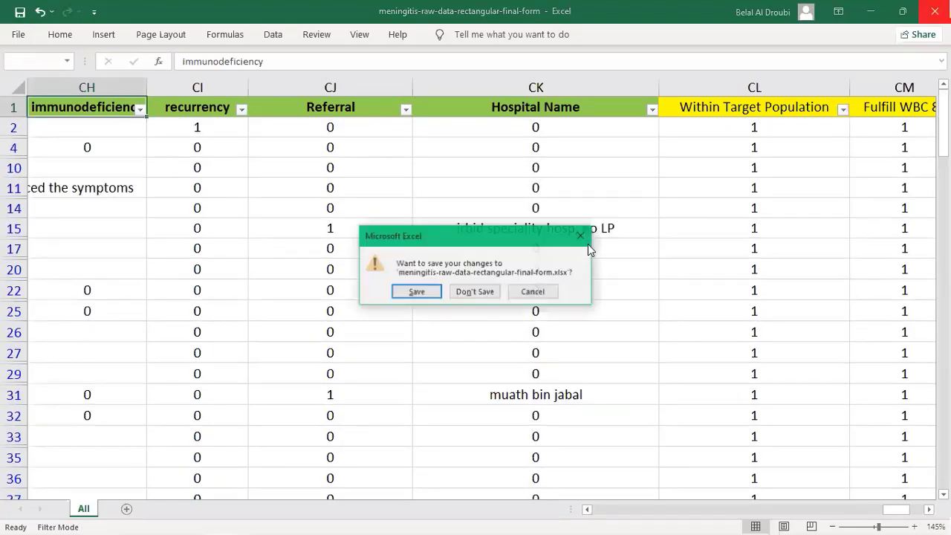
left_click(476, 291)
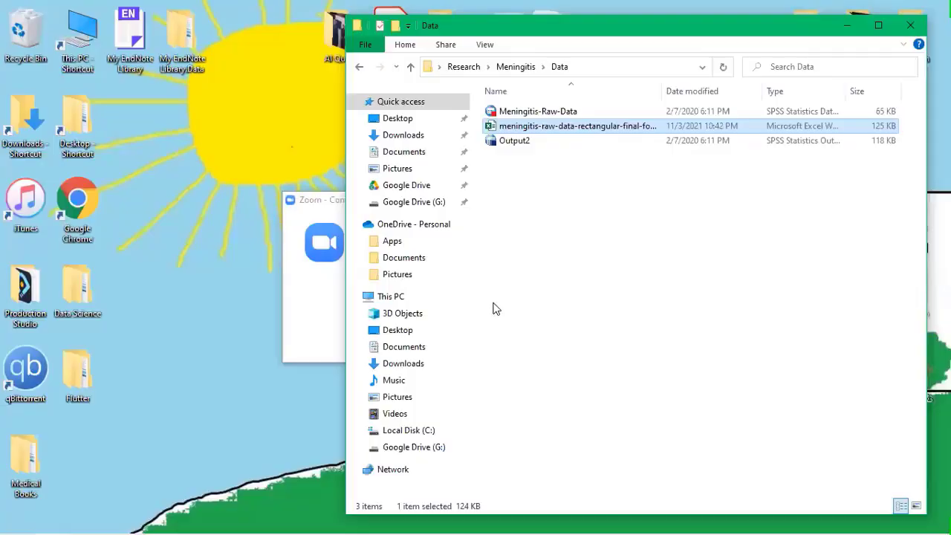
key("alt+Tab")
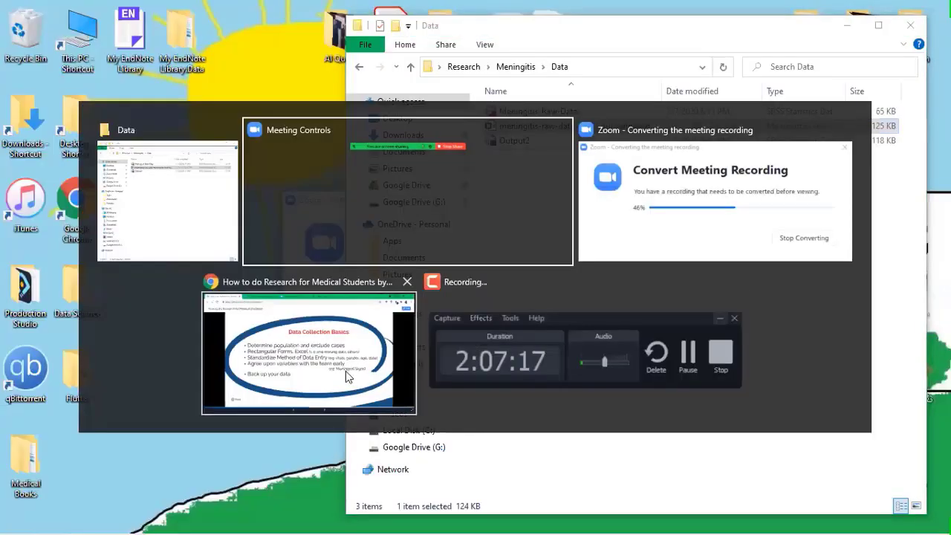